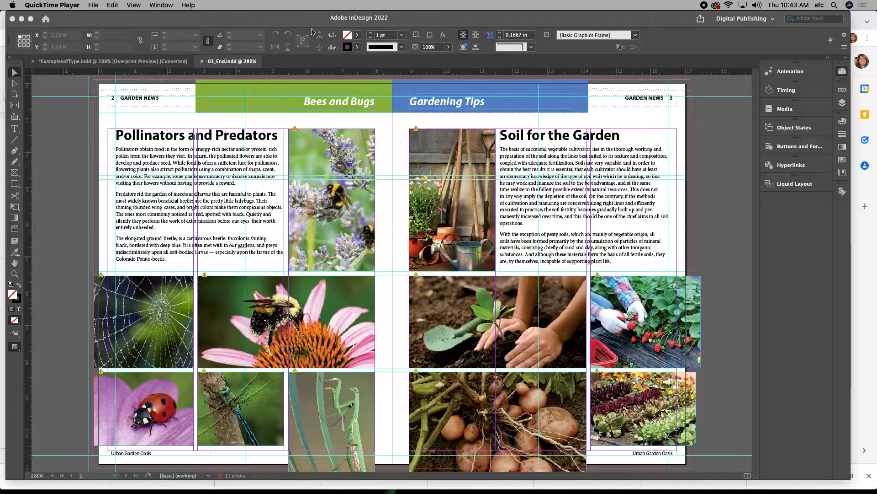
Open the A-3-column Layout parent spread and examine the GARDEN NEWS header frames on both of its pages
left_click(293, 24)
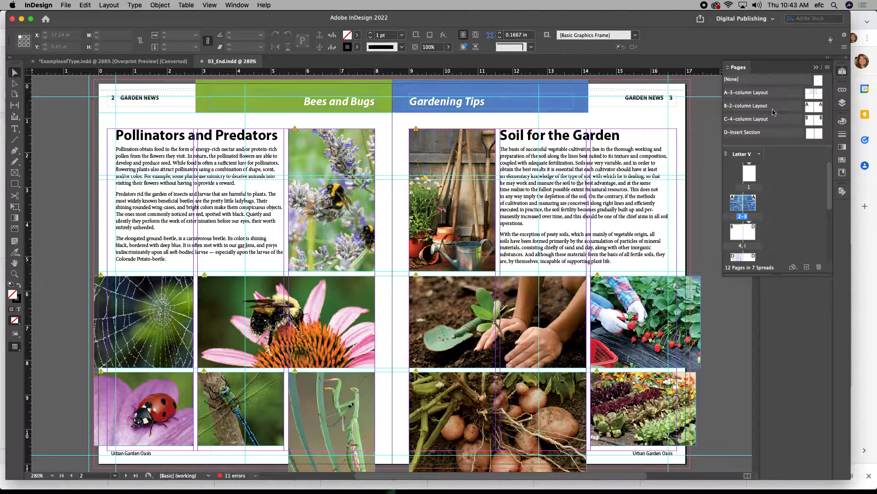
left_click_drag(797, 147, 796, 182)
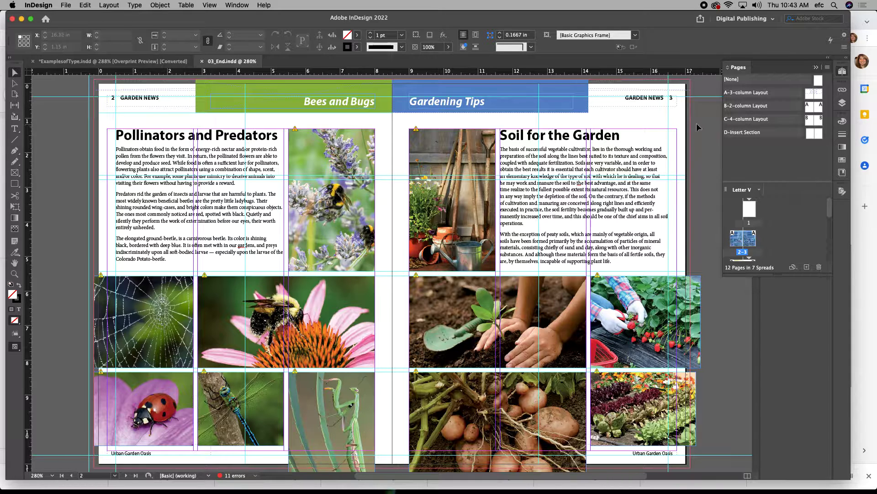
double_click(810, 95)
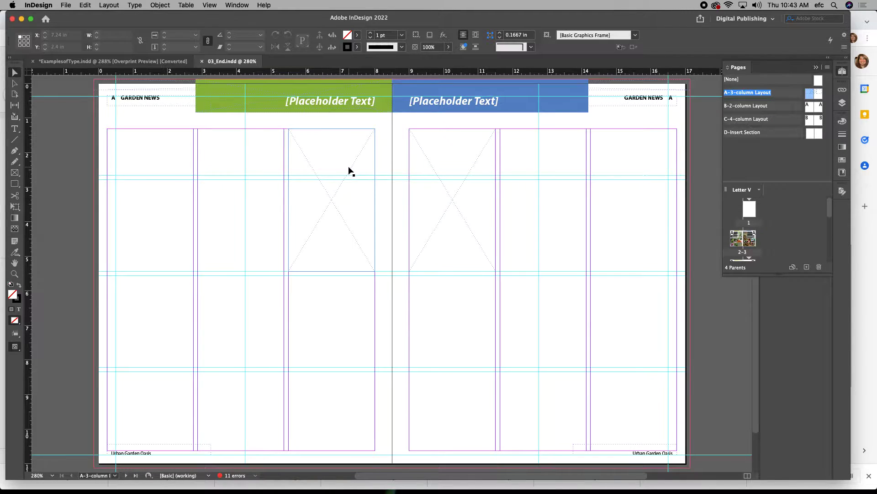
left_click(138, 102)
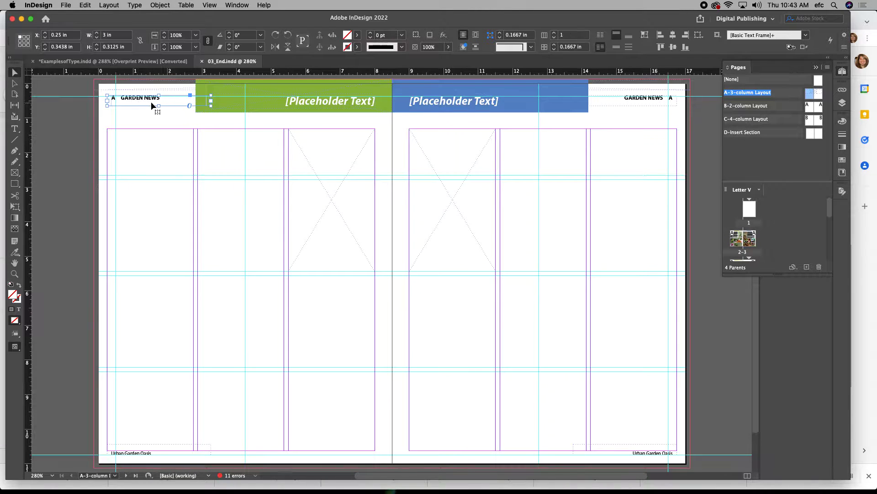
left_click(642, 102)
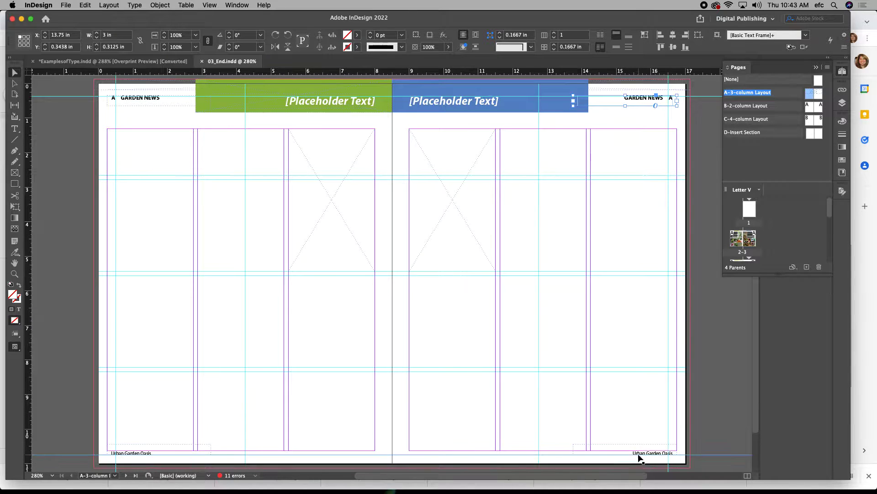
Compare the A-3-column Layout parent with guides hidden and shown, and inspect its body text and image placeholder frames
key("super+semicolon")
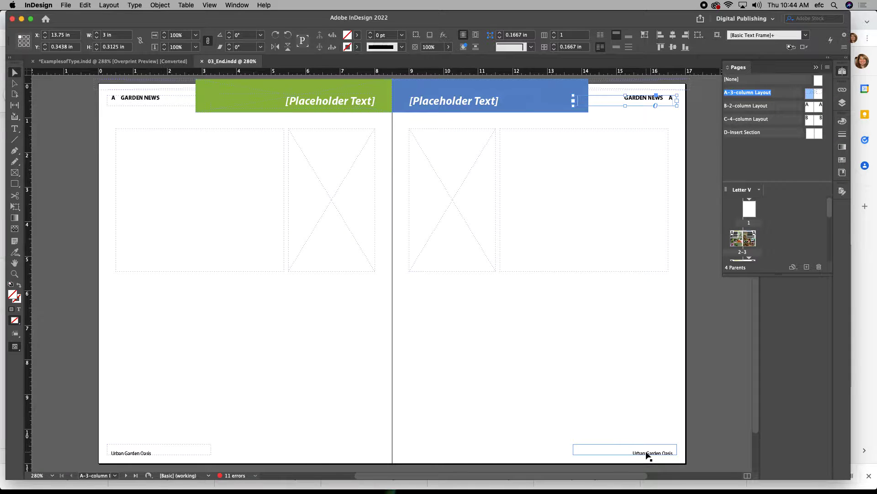
key("super+semicolon")
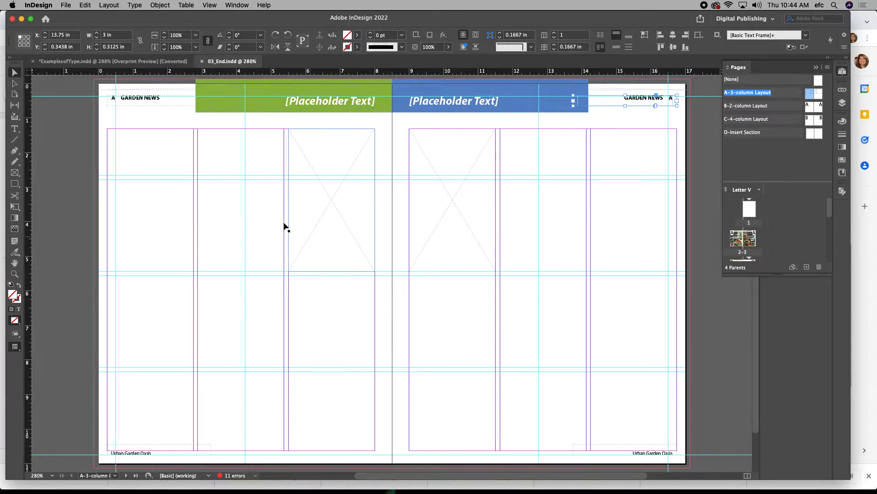
left_click(170, 227)
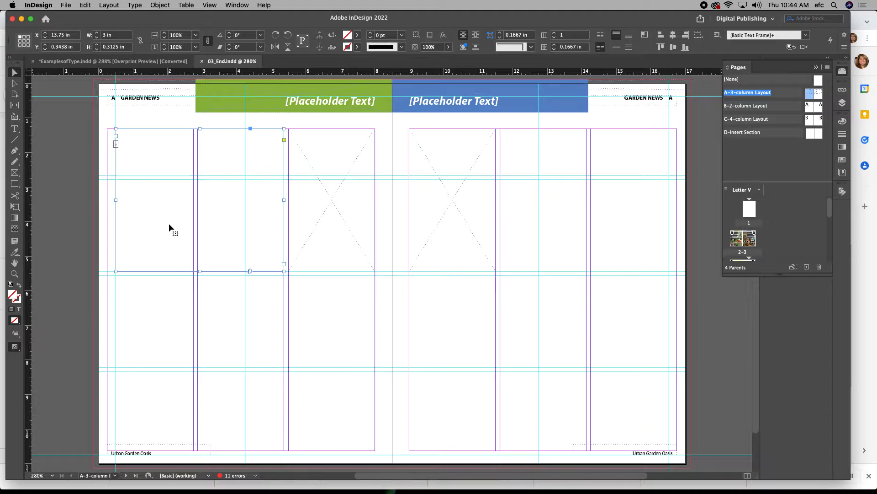
left_click(316, 243)
left_click(545, 234)
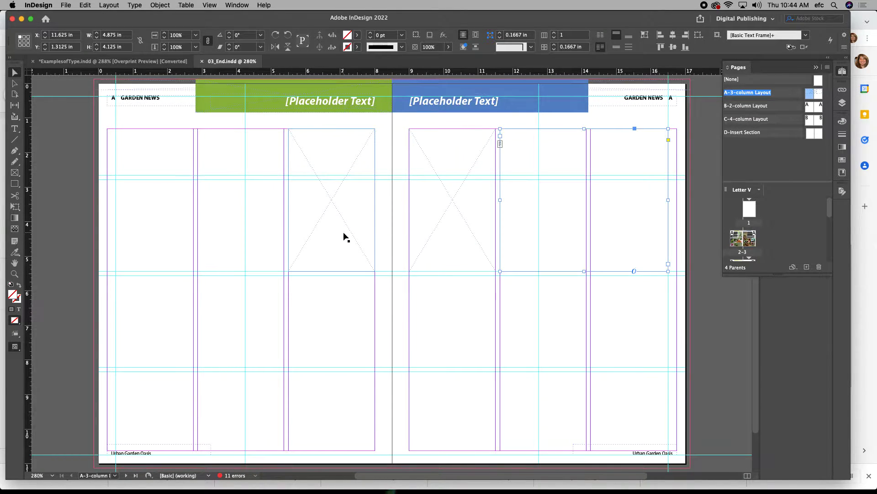
Hide the guides and examine the outlines of the text and image frames across the A-3-column Layout parent spread
key("super+period")
key("super+semicolon")
left_click(210, 229)
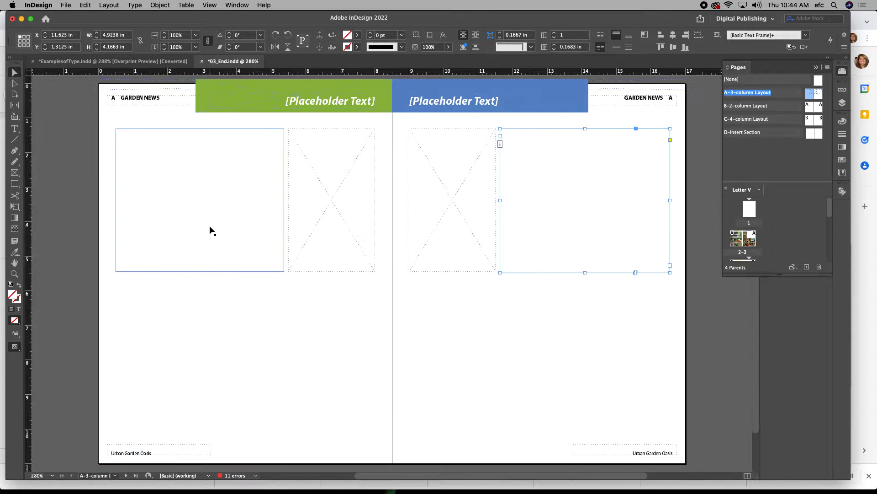
left_click(318, 229)
left_click(448, 224)
left_click(575, 207)
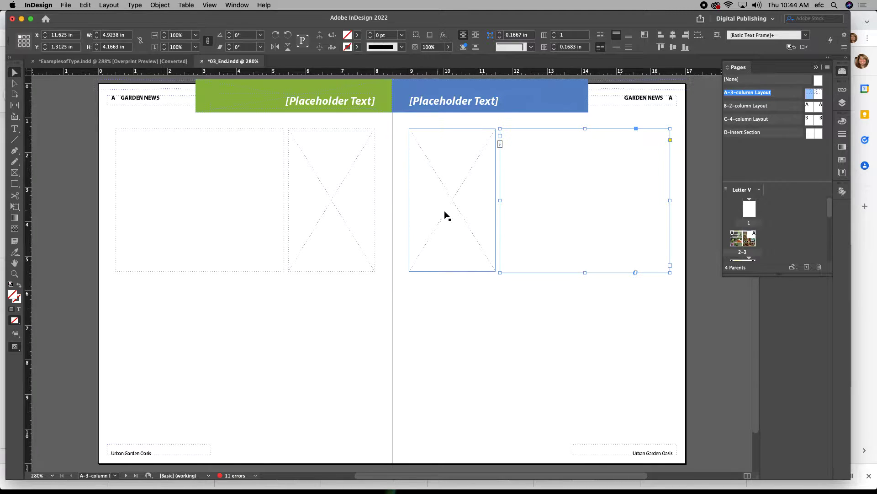
left_click(178, 167)
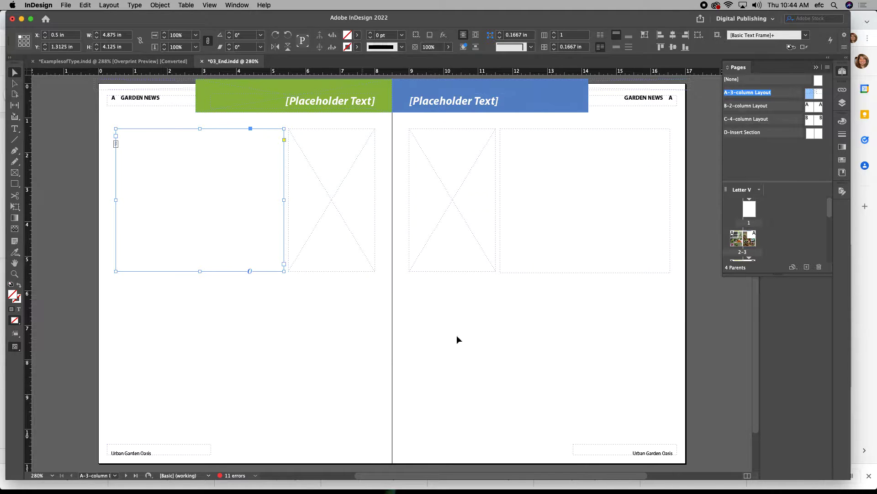
left_click(676, 133)
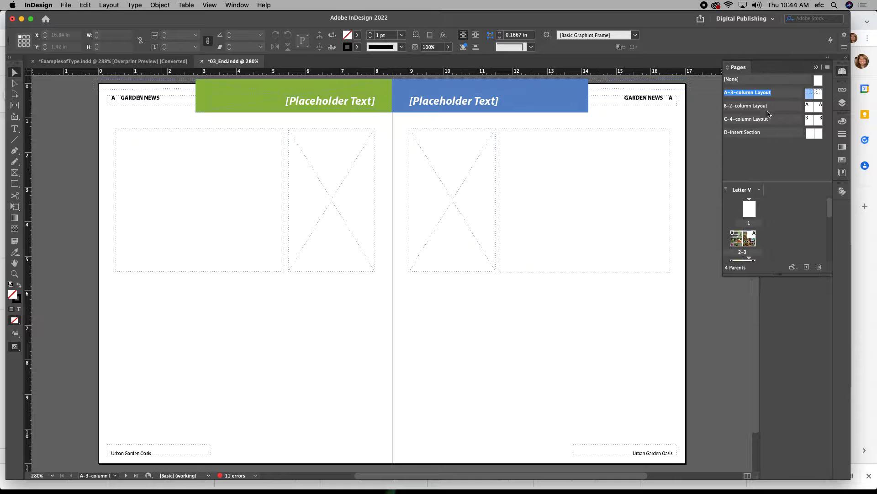
Open the B-2-column Layout, C-4-column Layout and D-Insert Section parents and examine their columns with guides shown
double_click(810, 110)
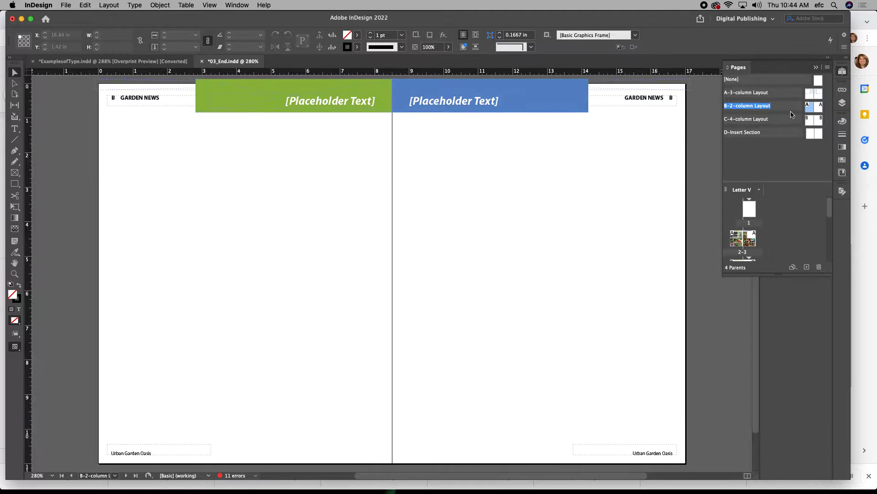
key("super+semicolon")
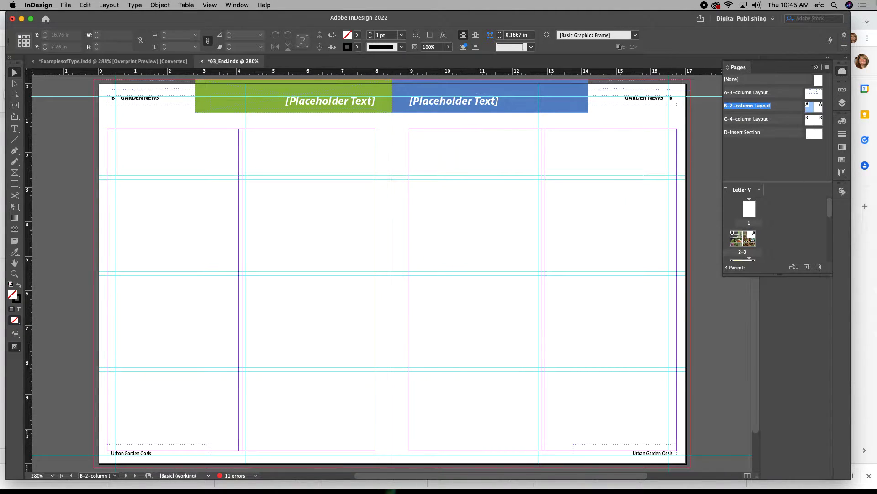
double_click(812, 124)
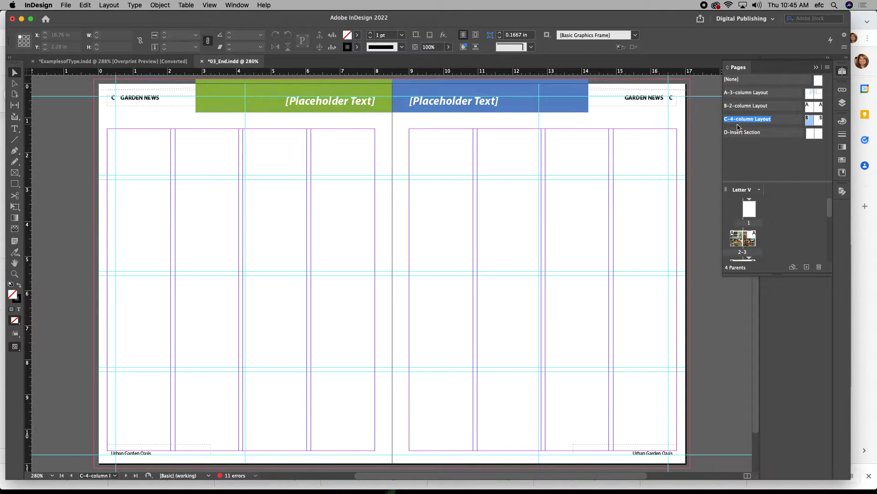
double_click(811, 134)
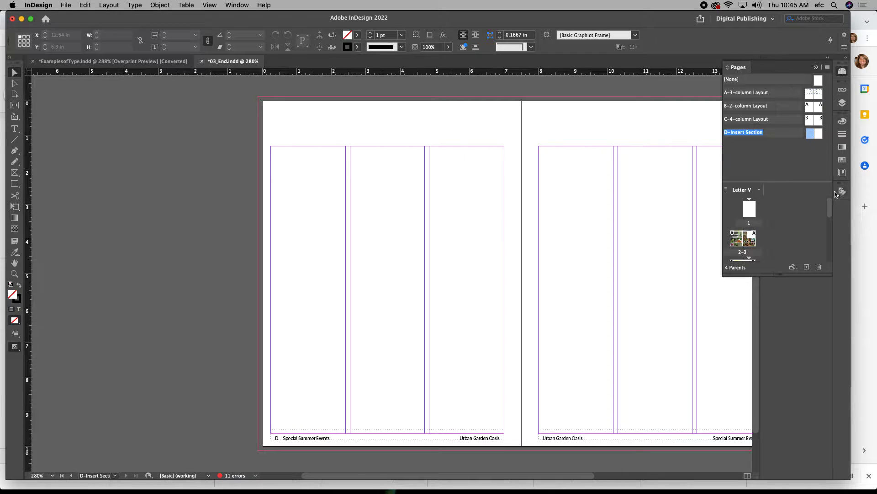
Enlarge the page list to show every document spread and open pages 2-3
left_click_drag(830, 206, 831, 218)
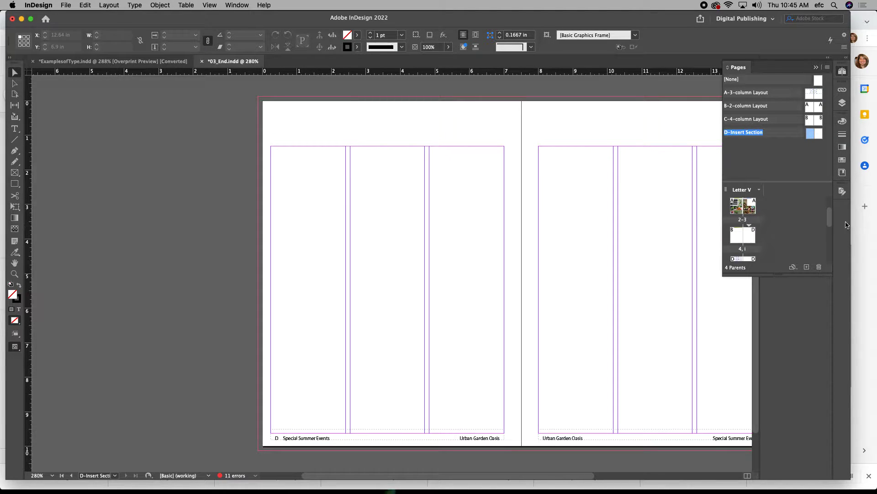
left_click_drag(828, 273, 831, 410)
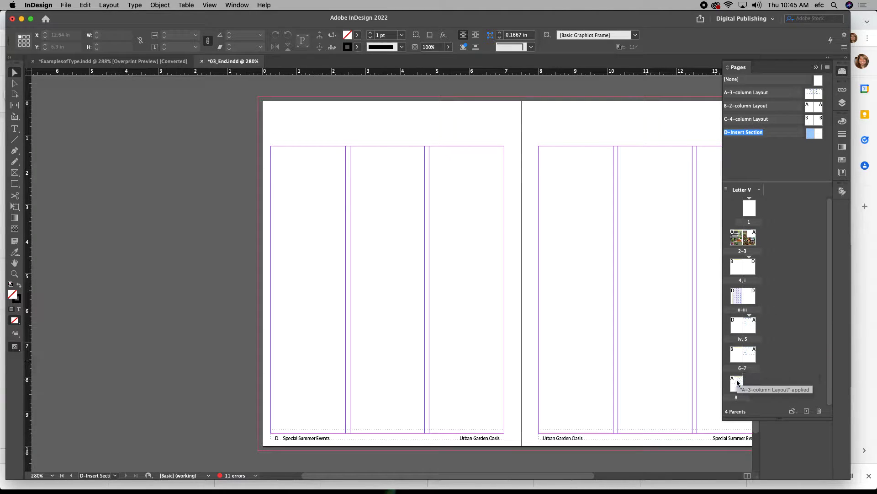
double_click(736, 237)
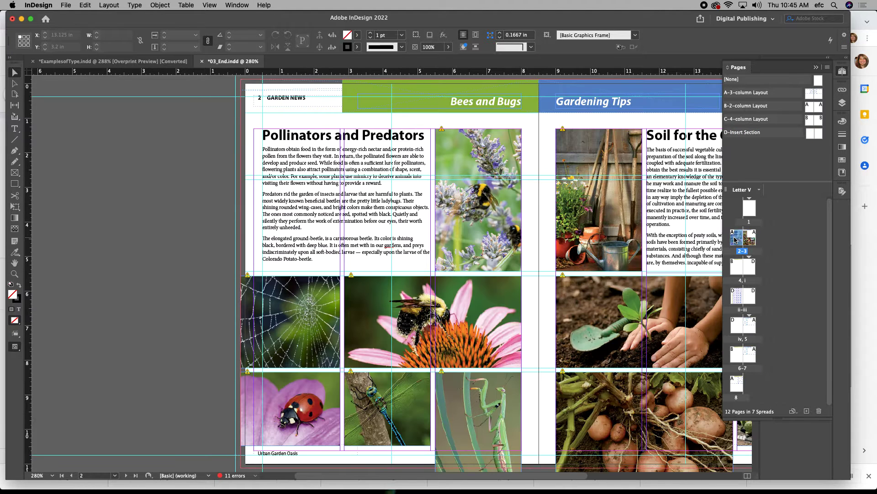
Try to select and move the green banner behind the Bees and Bugs heading on page 2
left_click(463, 104)
left_click(377, 90)
left_click_drag(497, 88, 412, 93)
On the A-3-column Layout parent, move the green banner down into the column area, to about X 0.56 in, Y 1.6 in
double_click(813, 93)
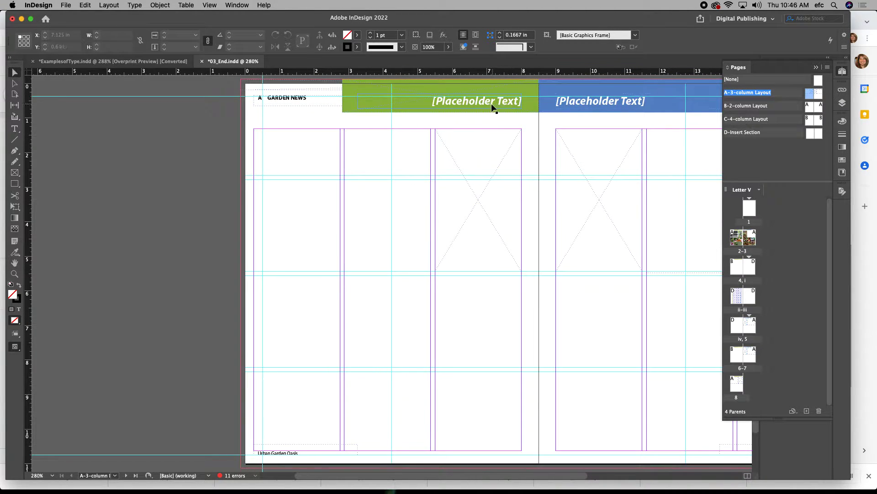
left_click(462, 90)
left_click(418, 111)
left_click_drag(419, 111, 382, 146)
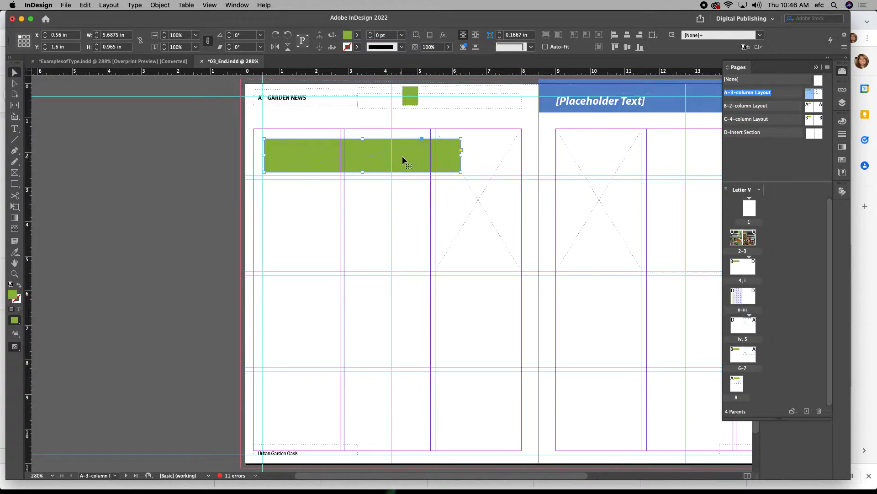
Check the moved green banner on the B-2-column Layout parent and on document pages 2-3
left_click_drag(813, 126, 810, 109)
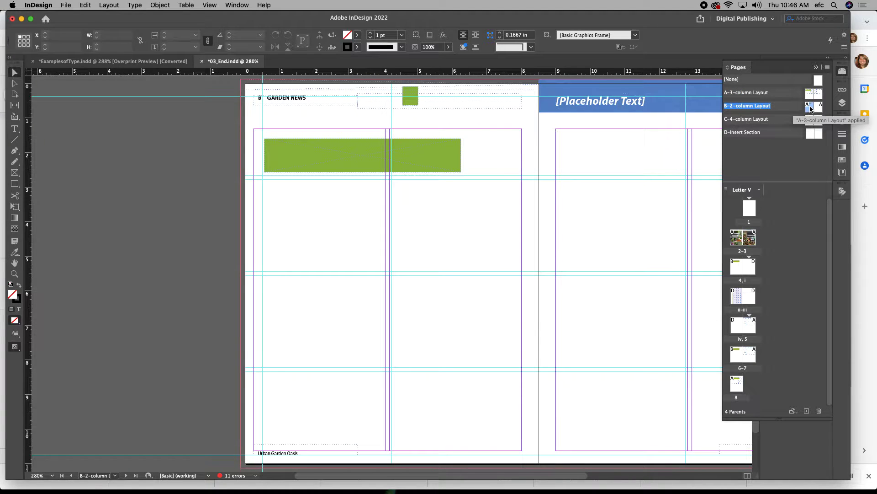
left_click(737, 267)
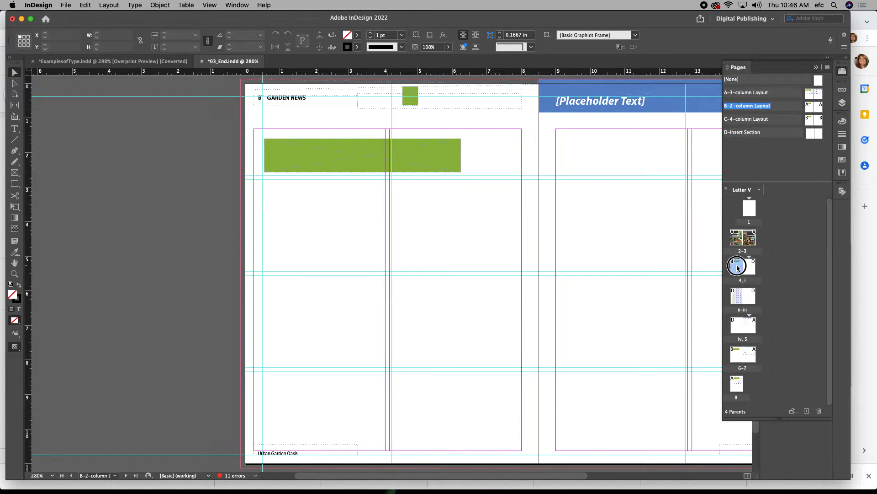
double_click(739, 239)
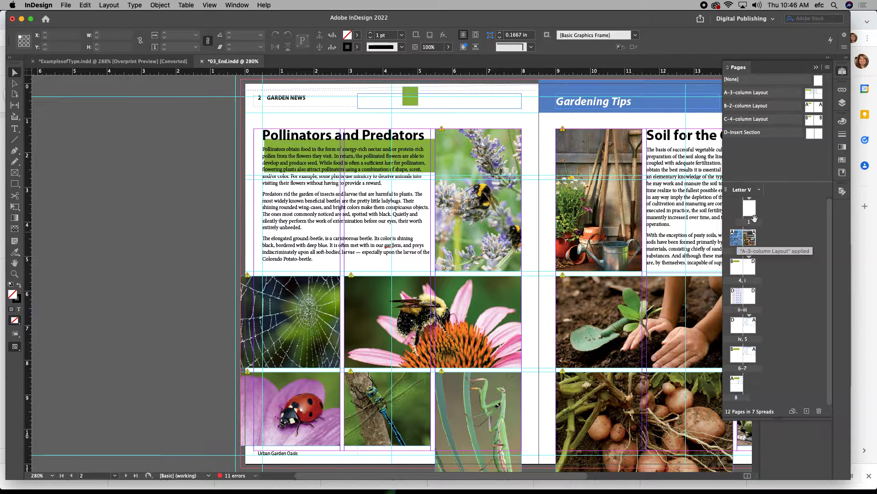
Return to the A-3-column Layout parent and undo the green banner move
double_click(814, 94)
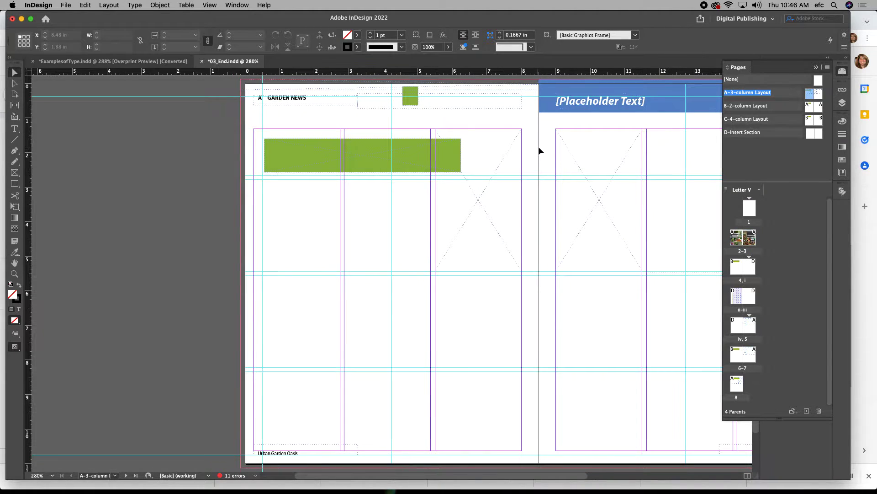
left_click(420, 109)
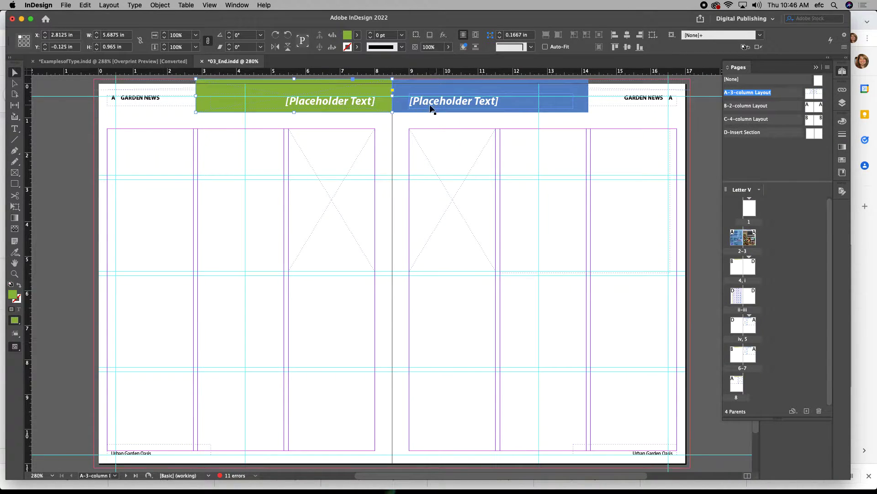
Compare the placeholder heading frames on the A-3-column Layout parent with the Bees and Bugs and Gardening Tips headings on pages 2-3
left_click(331, 103)
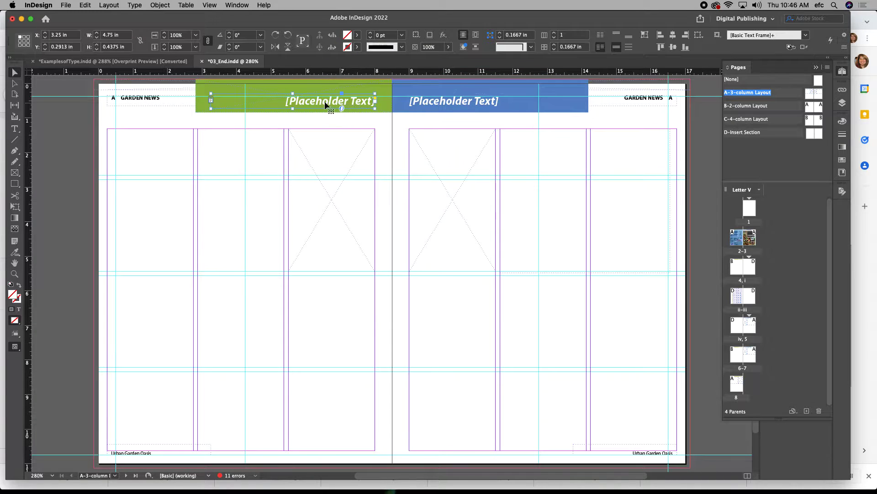
left_click(436, 101)
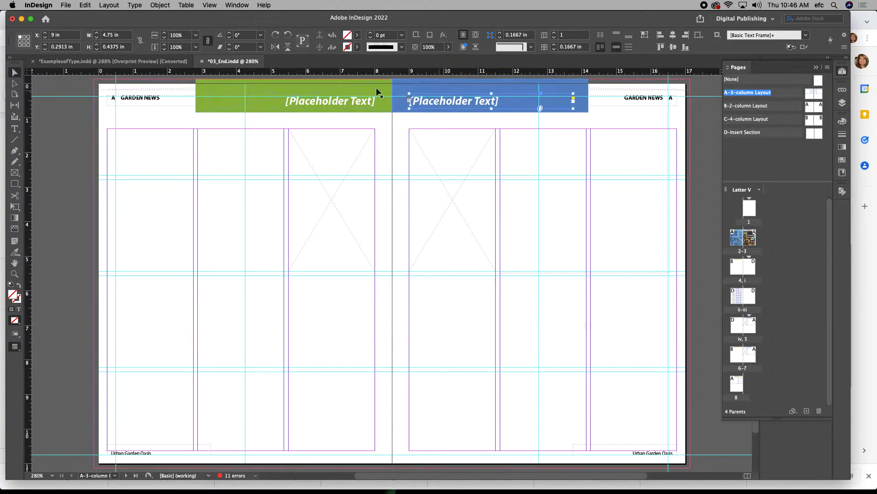
double_click(734, 240)
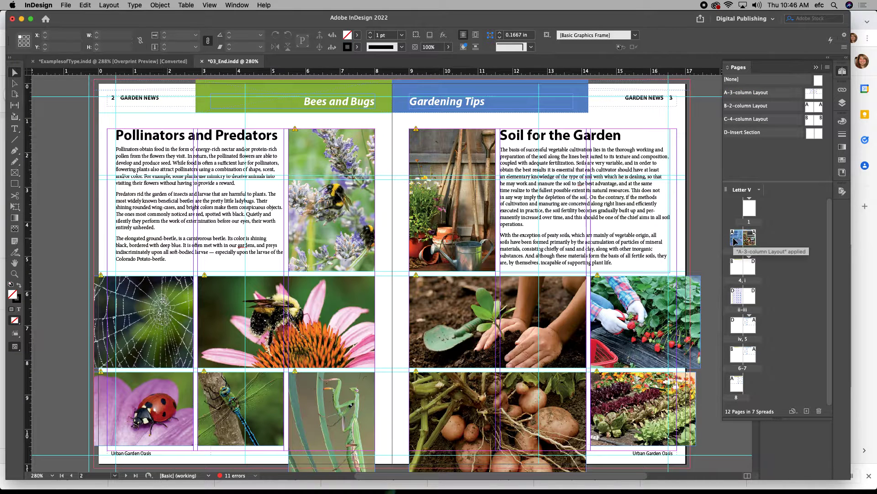
left_click(339, 107)
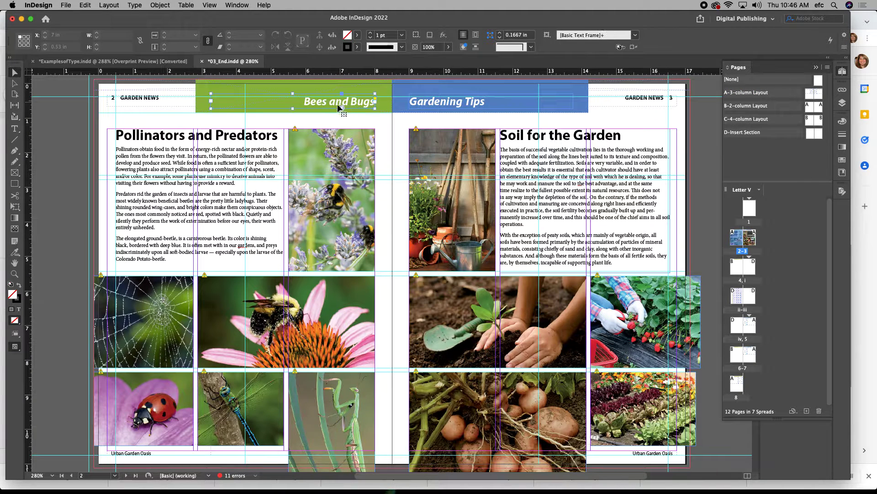
left_click(455, 102)
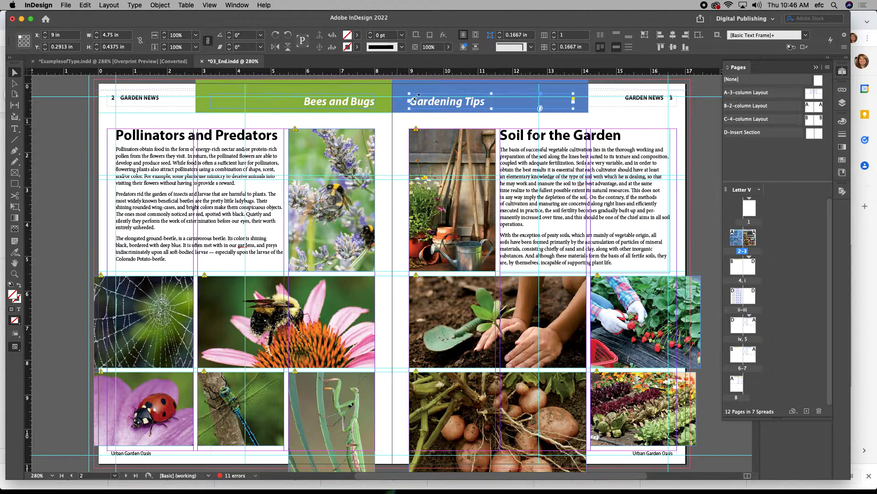
left_click(408, 127)
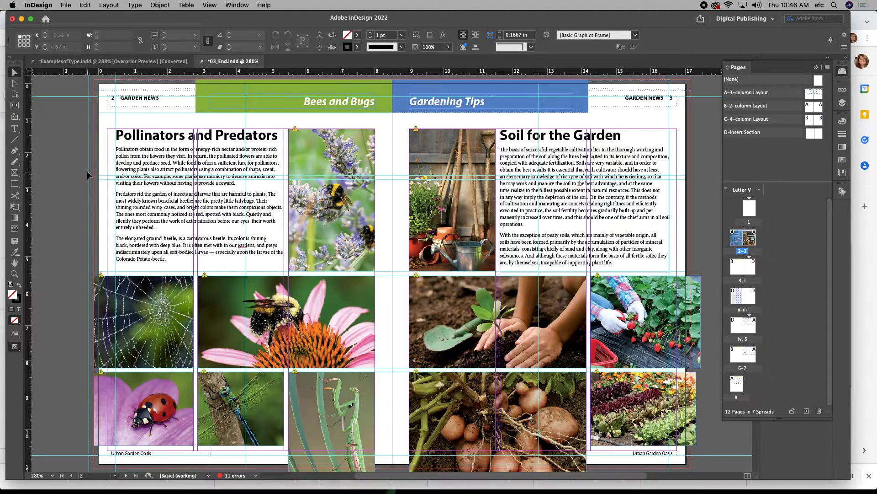
double_click(813, 94)
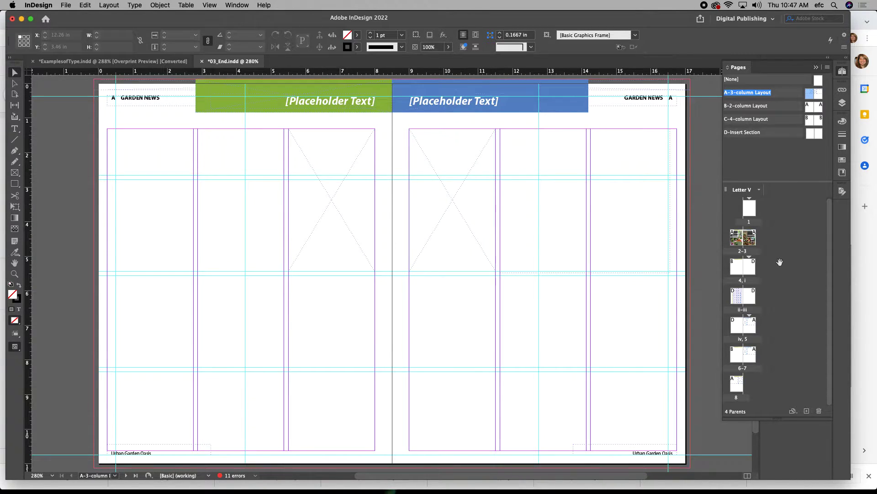
double_click(733, 240)
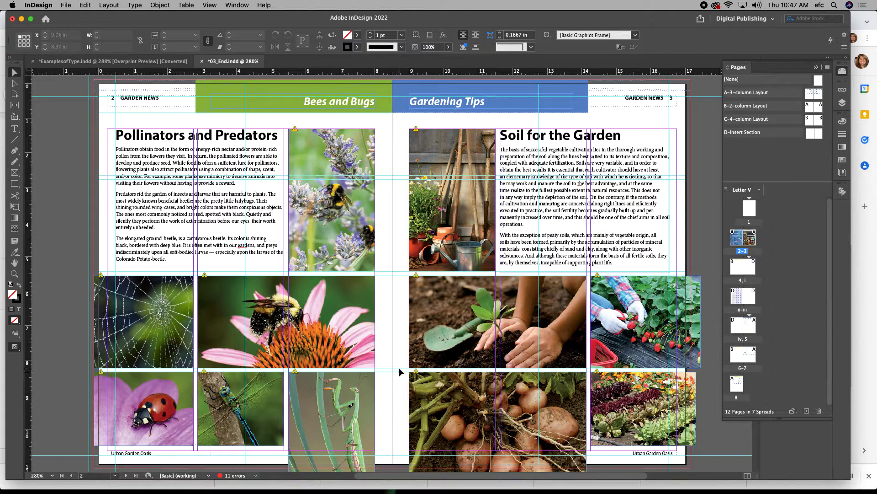
Check the Pollinators and Predators text frame against the columns, and view spread 2-3 with the guides hidden
left_click(246, 241)
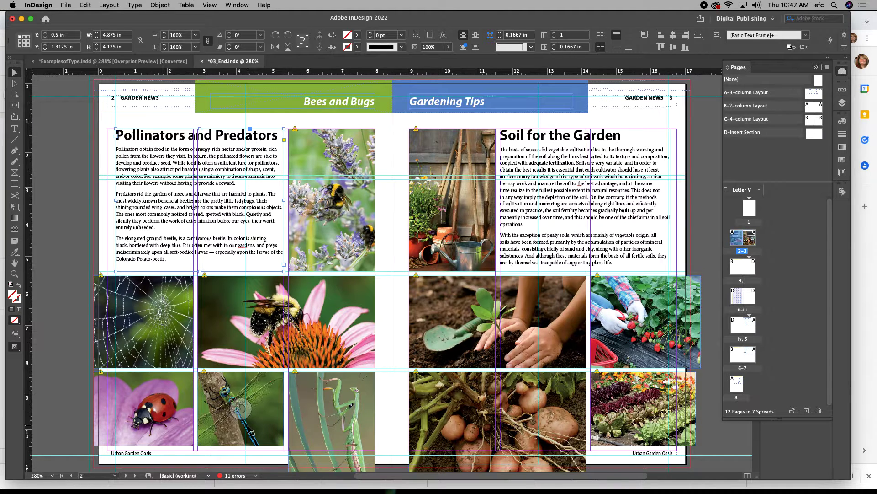
key("super+semicolon")
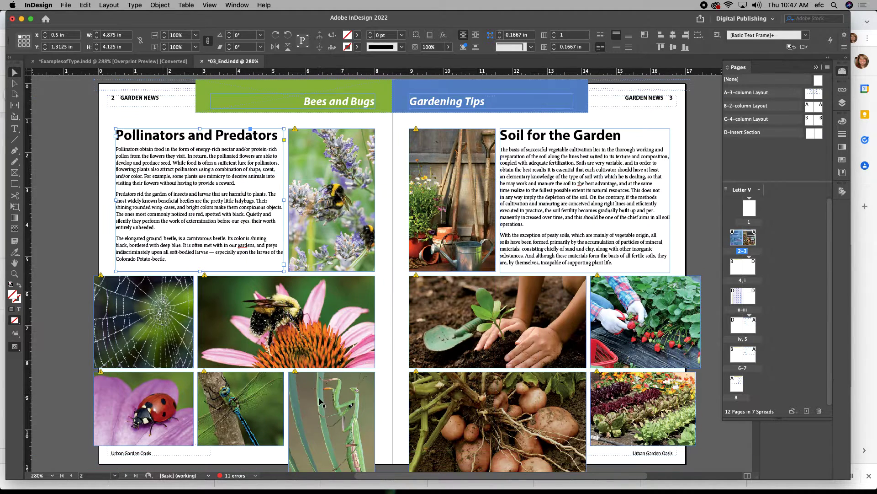
left_click(64, 375)
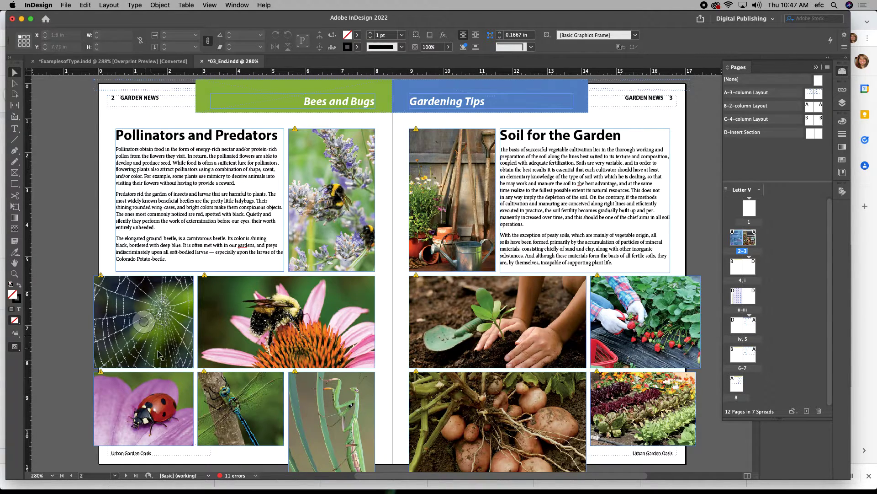
Delete the bee-on-coneflower, dragonfly, ladybug and praying mantis photos from page 2
left_click(259, 342)
key("Delete")
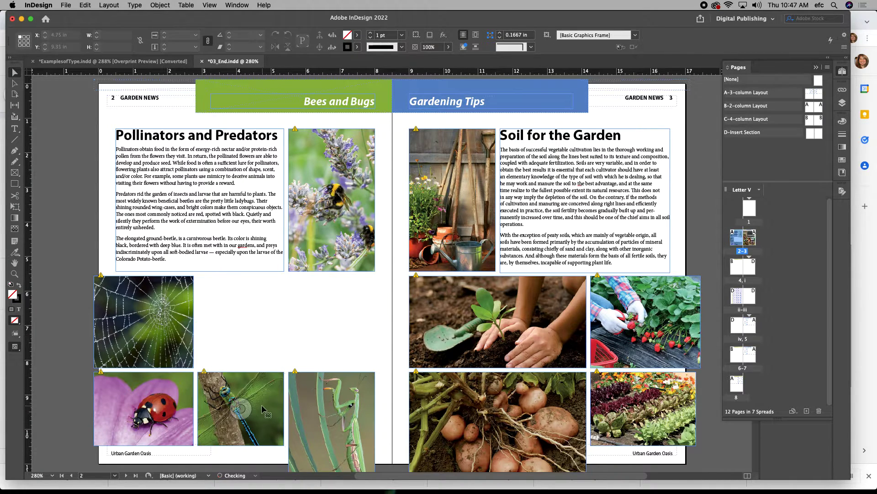
left_click(263, 408)
key("Delete")
left_click(147, 409)
key("Delete")
left_click(314, 416)
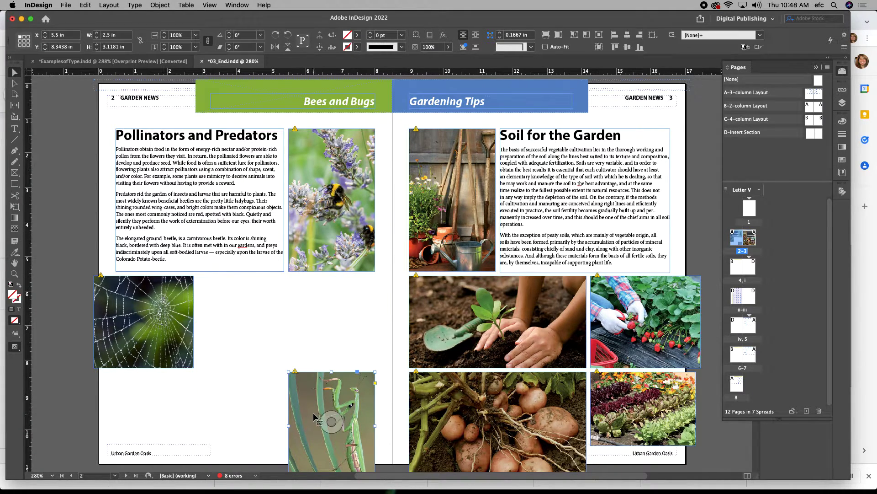
key("Delete")
Show the guides and enlarge the spiderweb photo frame to 8.125 in wide and 4.9062 in high
left_click(192, 325)
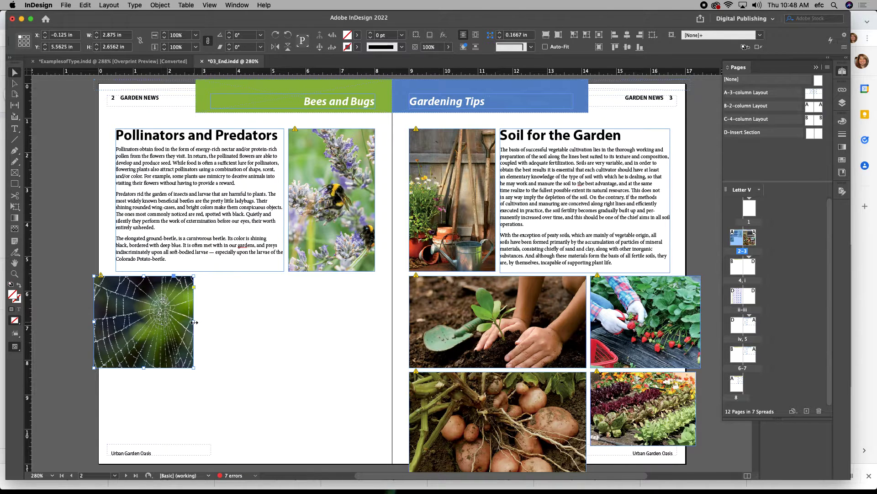
left_click_drag(195, 322, 375, 333)
key("super+semicolon")
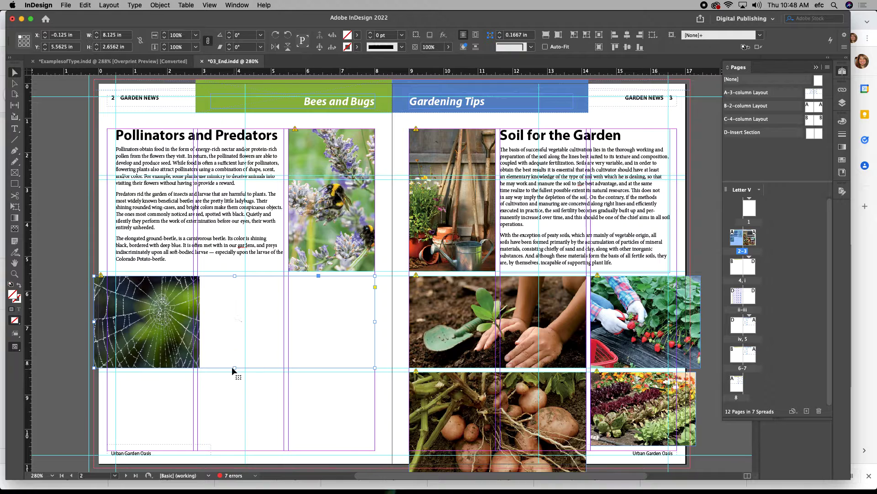
left_click_drag(234, 368, 235, 445)
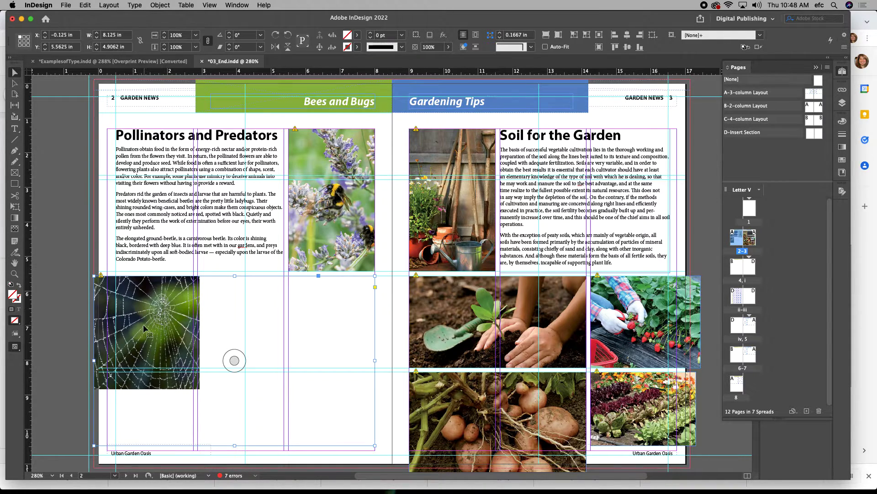
Fit the spiderweb image proportionally inside its enlarged frame
left_click(159, 5)
mouse_move(215, 176)
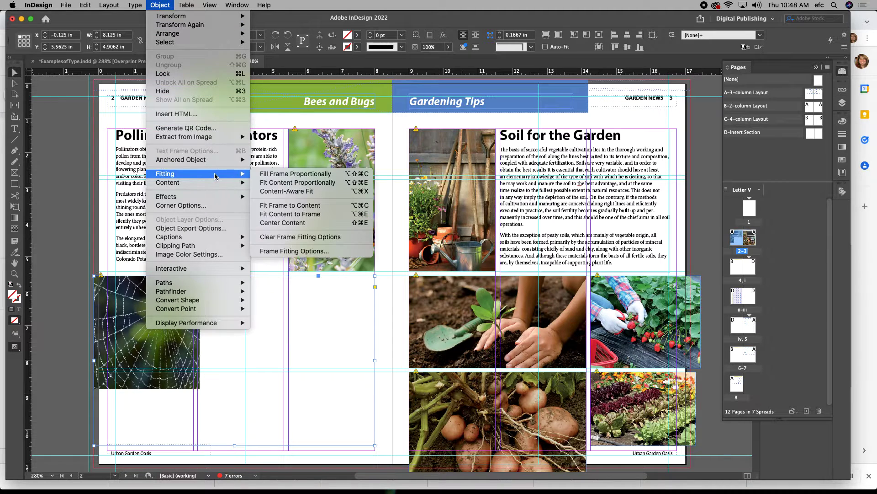
left_click(293, 185)
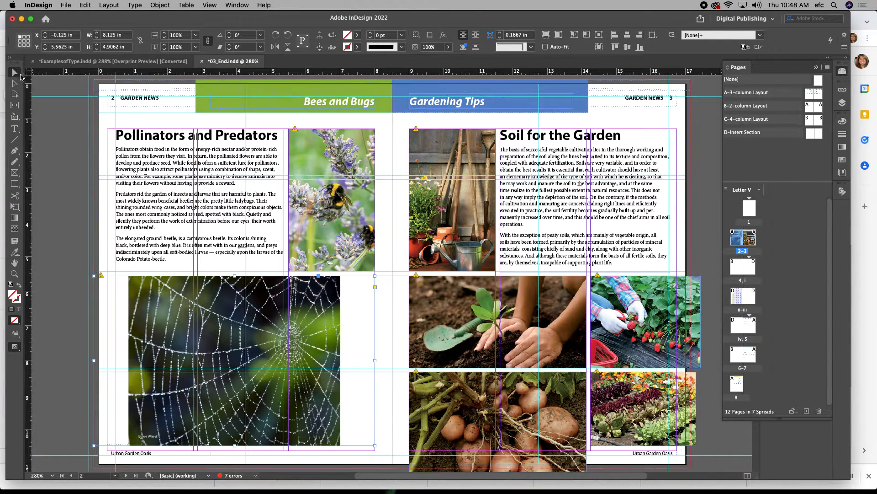
Enlarge the spiderweb image within its frame to about 8.54 in wide and 6.78 in high
left_click(13, 85)
left_click(241, 328)
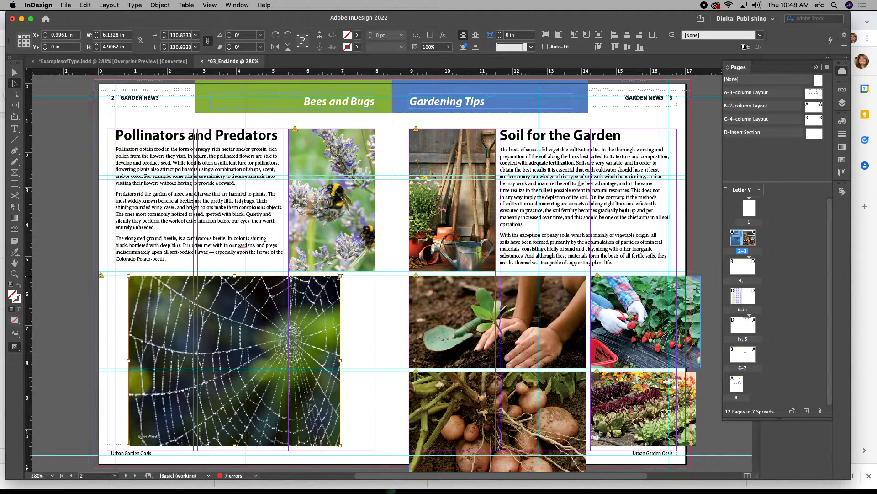
left_click_drag(340, 276, 392, 234)
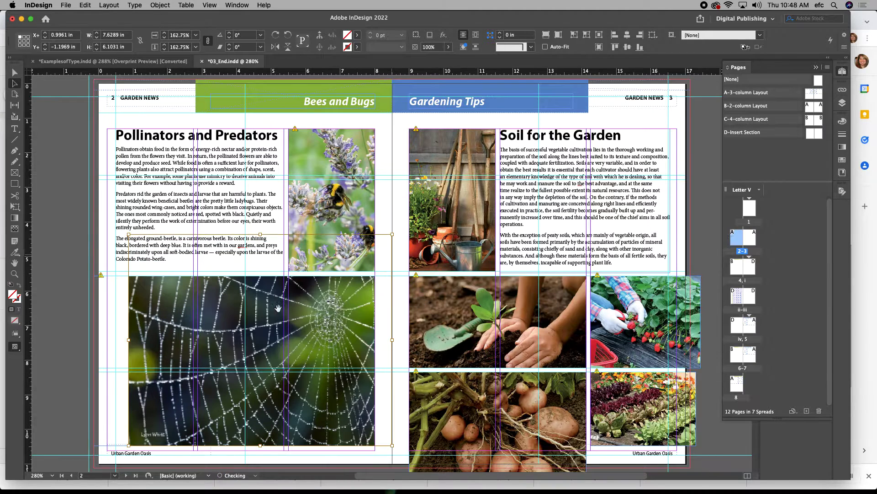
left_click_drag(128, 444, 97, 469)
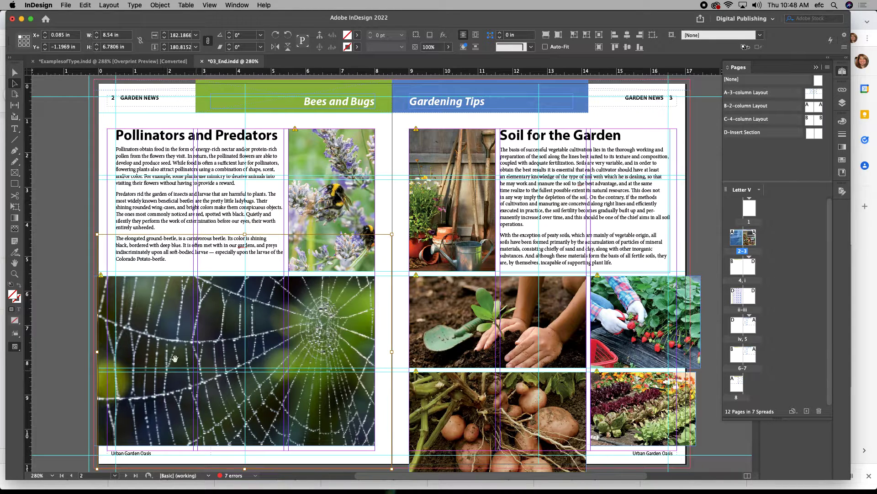
Deselect the spiderweb image, hide the guides and preview the spread with its bleed area in Overprint Preview
left_click(63, 326)
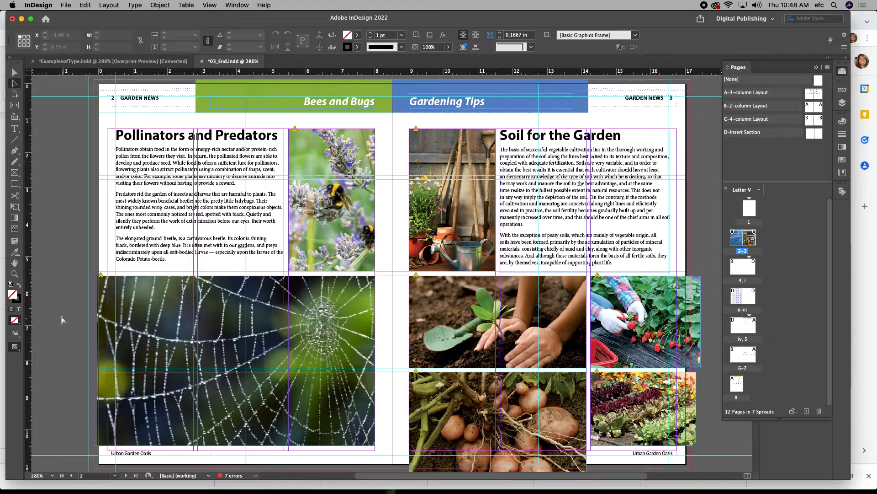
key("super+semicolon")
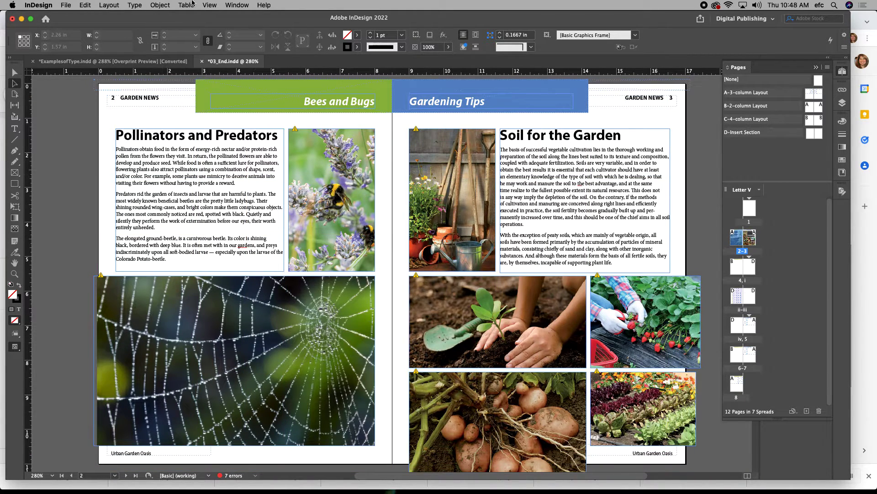
left_click(210, 5)
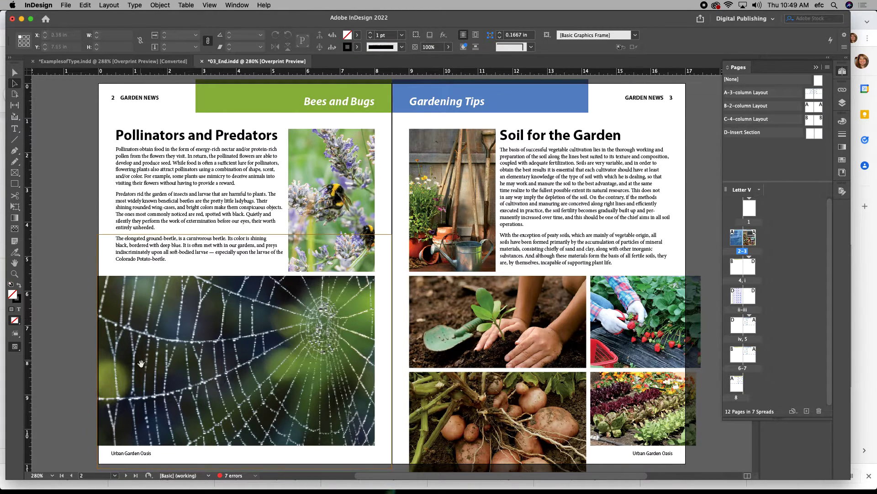
Extend the spiderweb frame's outer edge to X -0.42 in and enlarge the image to about 8.97 by 7.10 in
key("v")
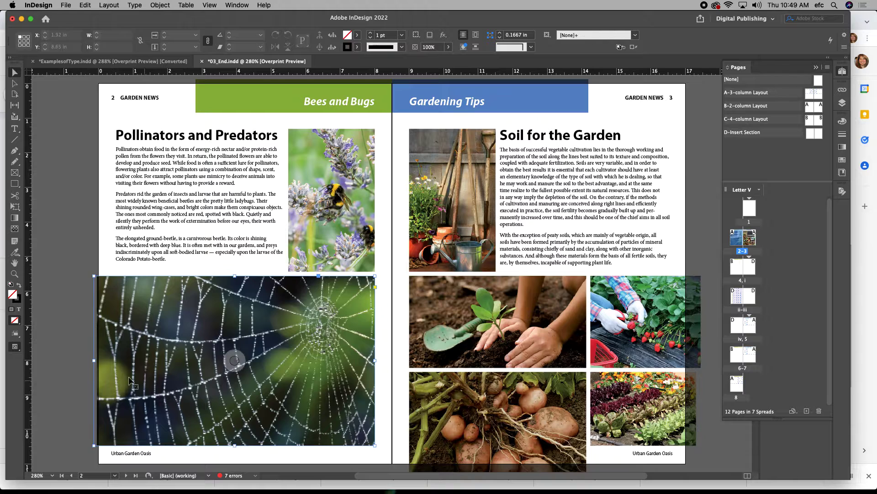
left_click(130, 379)
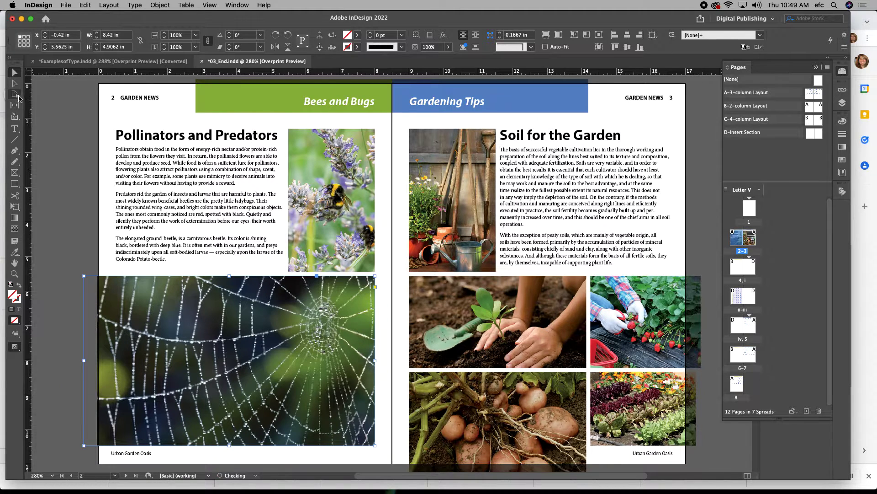
key("a")
left_click(200, 361)
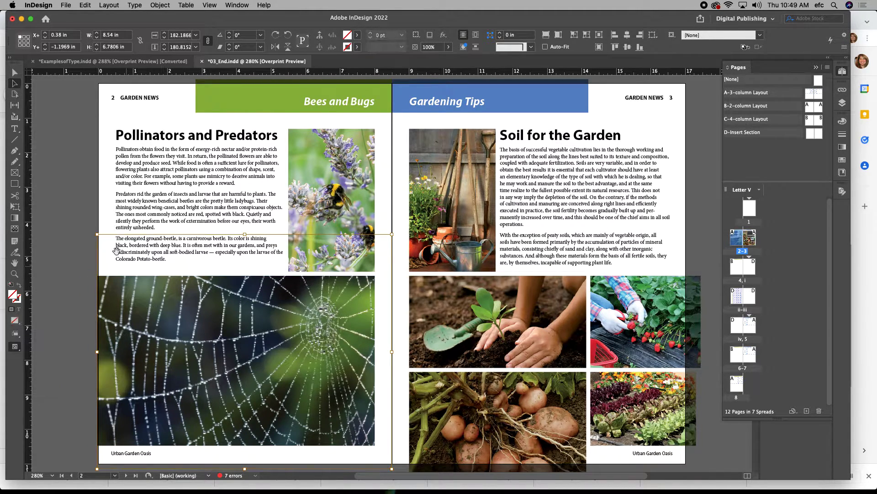
left_click_drag(97, 234, 82, 223)
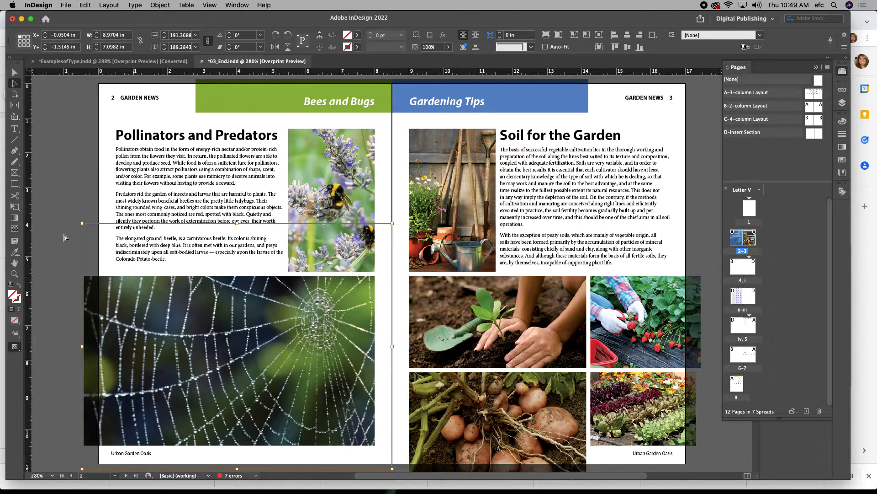
left_click(70, 214)
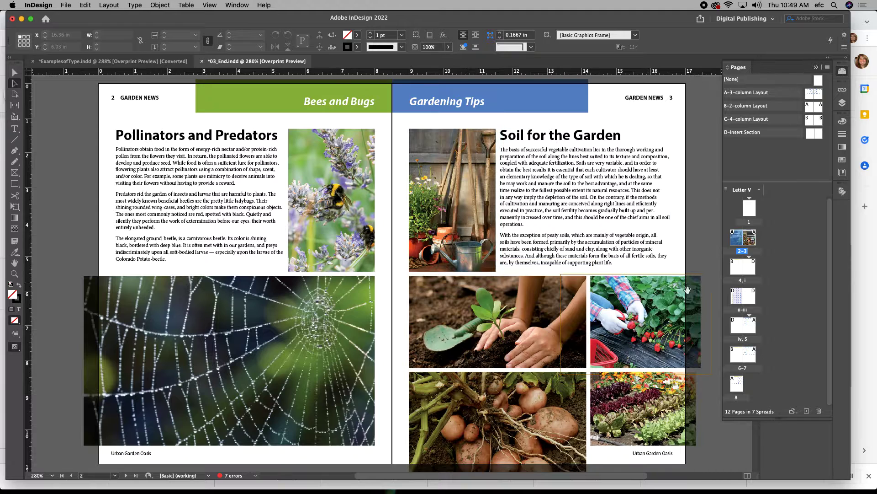
Look through page 4 and the calendar spread ii-iii, and return to spread 2-3
double_click(738, 268)
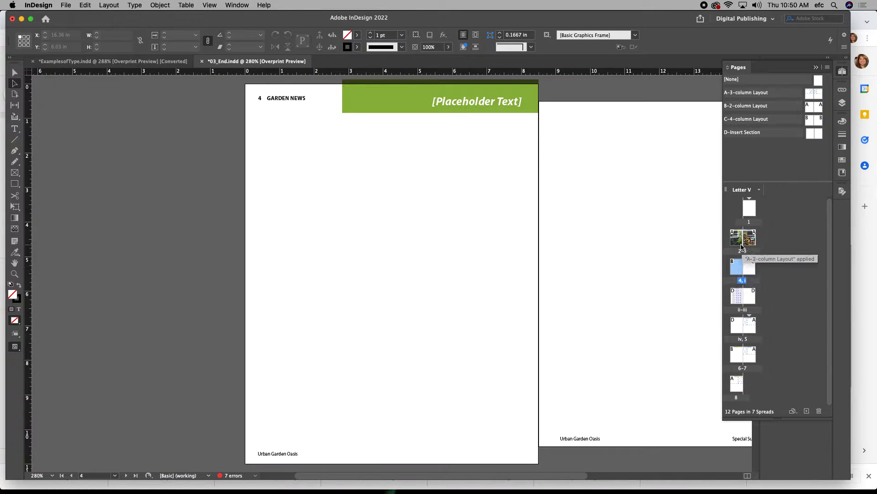
double_click(739, 238)
double_click(740, 299)
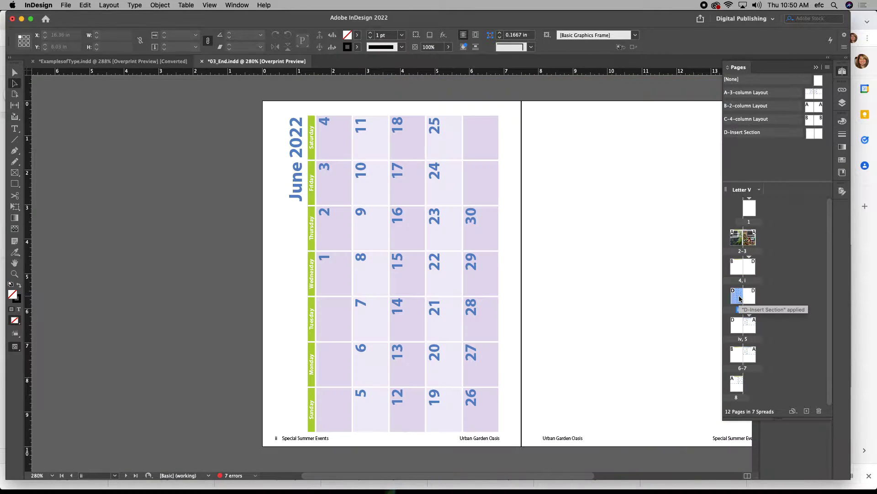
double_click(739, 267)
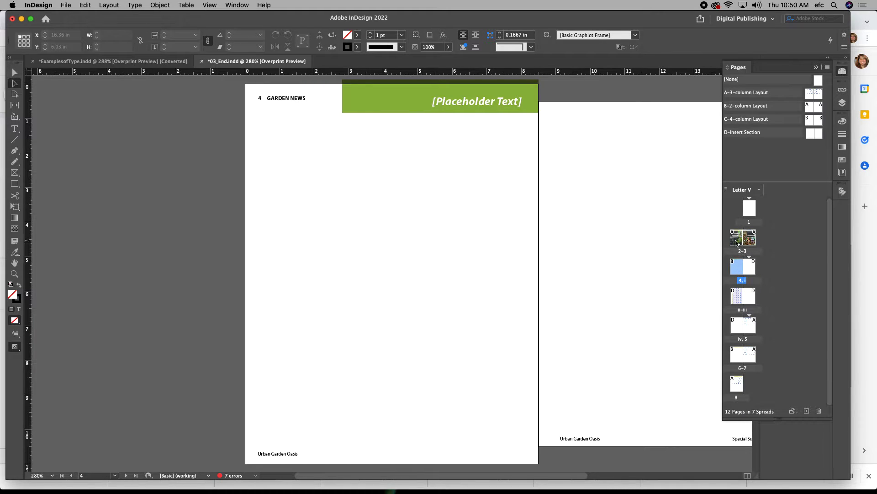
double_click(739, 240)
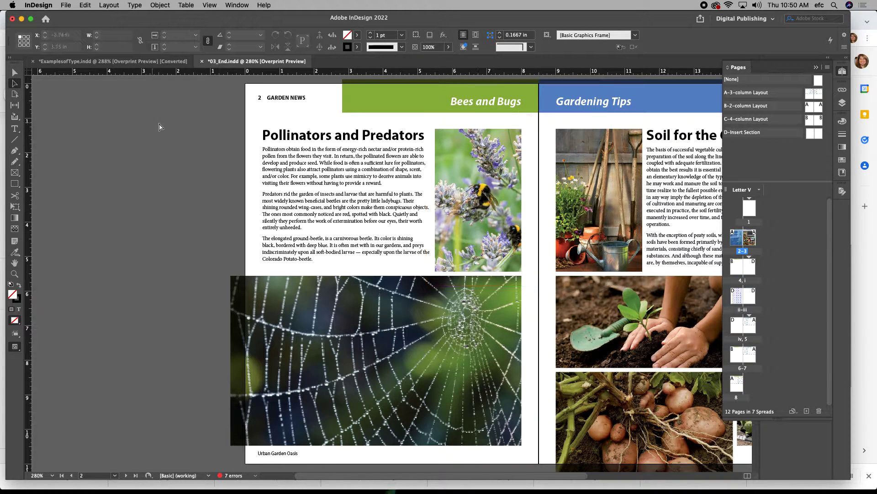
Show the guides and shorten the lavender photo frame on page 2 to about 4.04 in high
key("v")
left_click(469, 230)
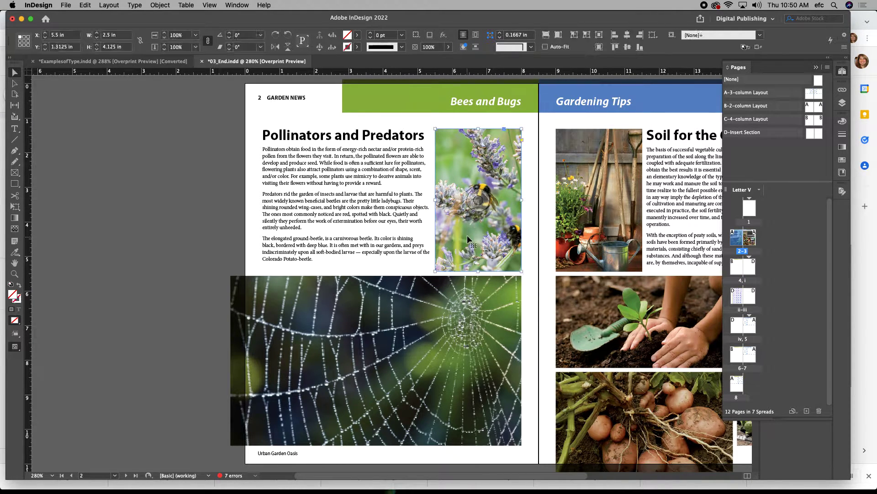
key("super+semicolon")
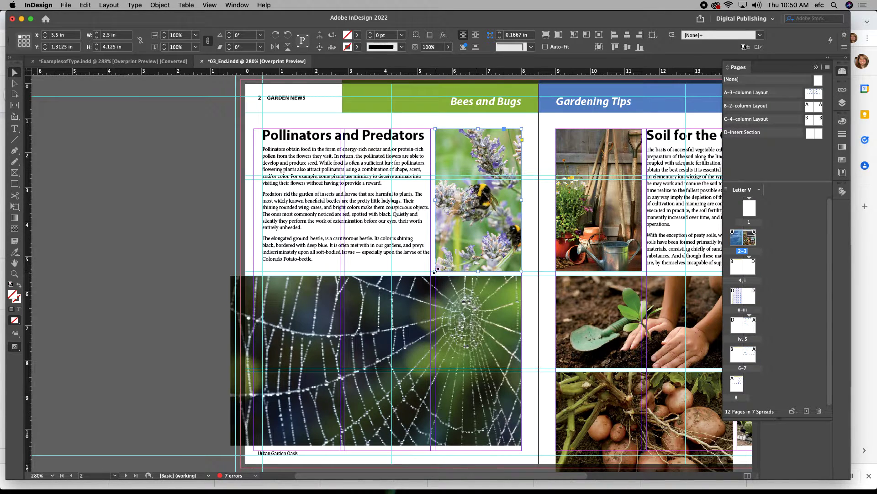
left_click_drag(434, 271, 435, 261)
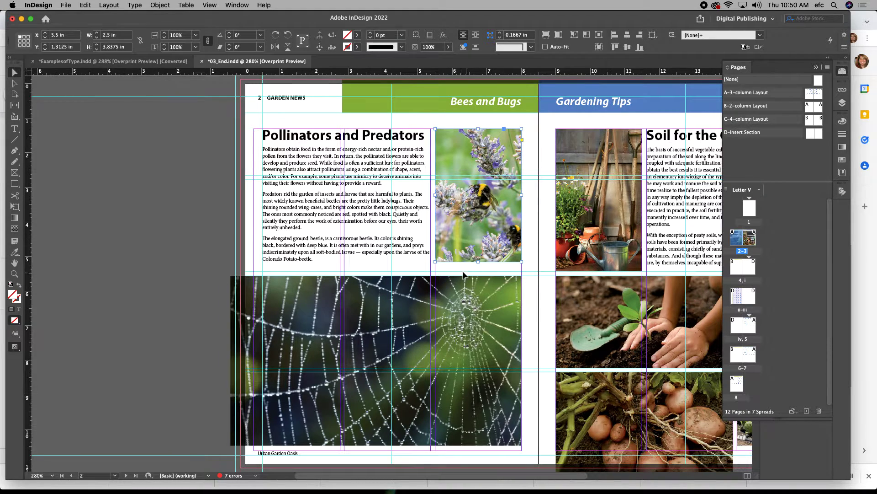
left_click_drag(435, 262, 435, 269)
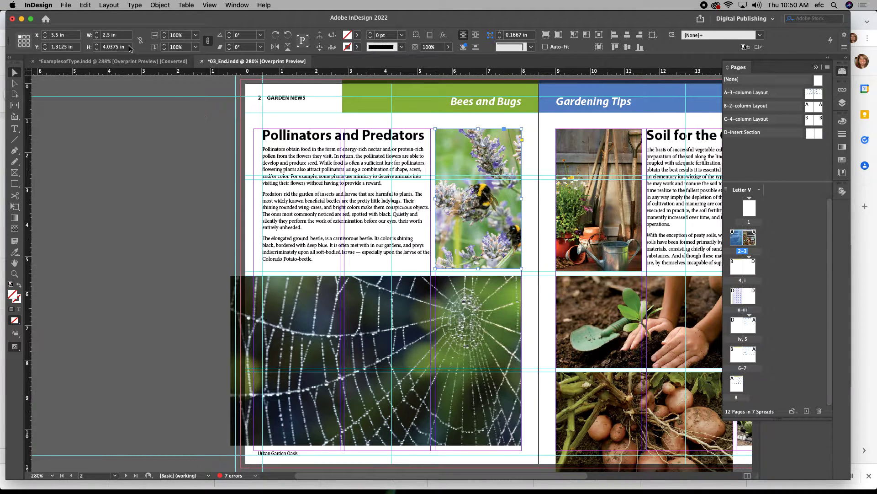
Set the lavender photo frame's height to 4.125 in
double_click(112, 49)
type("4.125")
key("Return")
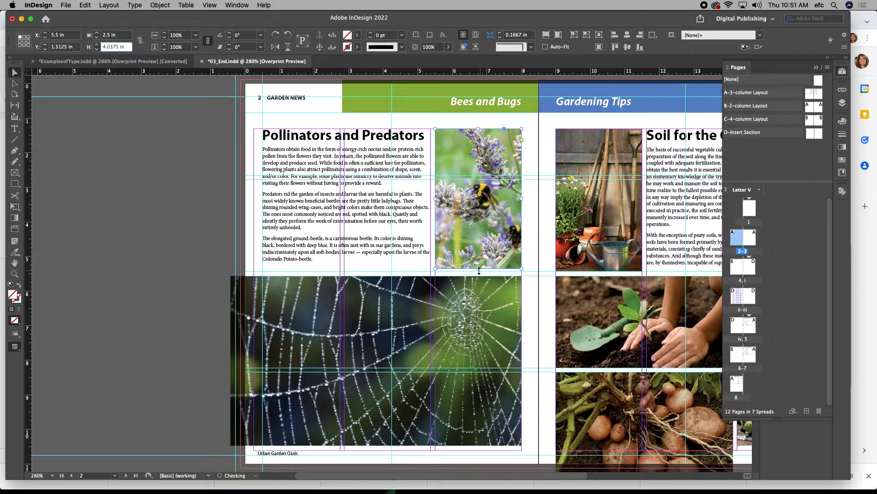
left_click_drag(478, 271, 478, 271)
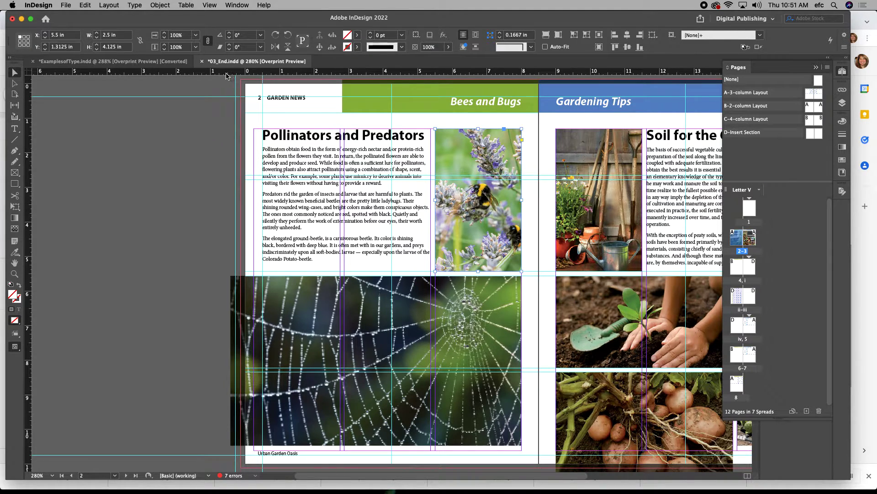
Add a horizontal ruler guide level with the upper edge of the Pollinators and Predators frame, and lock the guides
left_click_drag(223, 74, 210, 129)
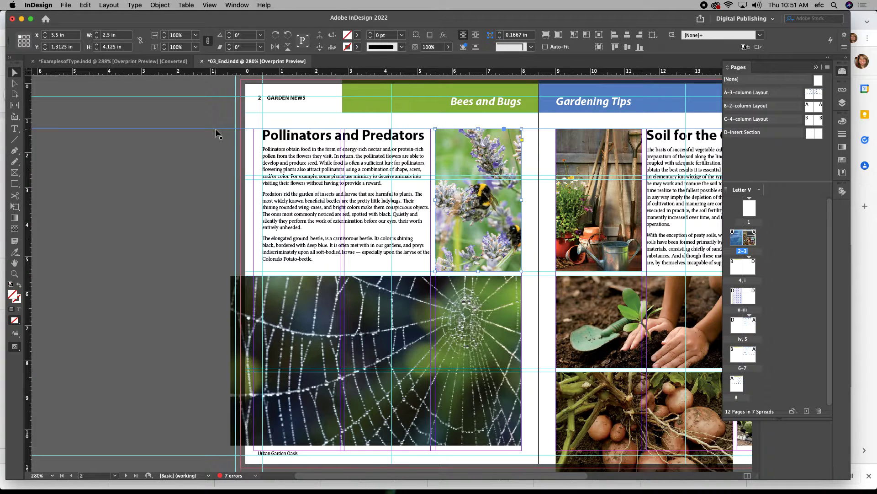
left_click(209, 4)
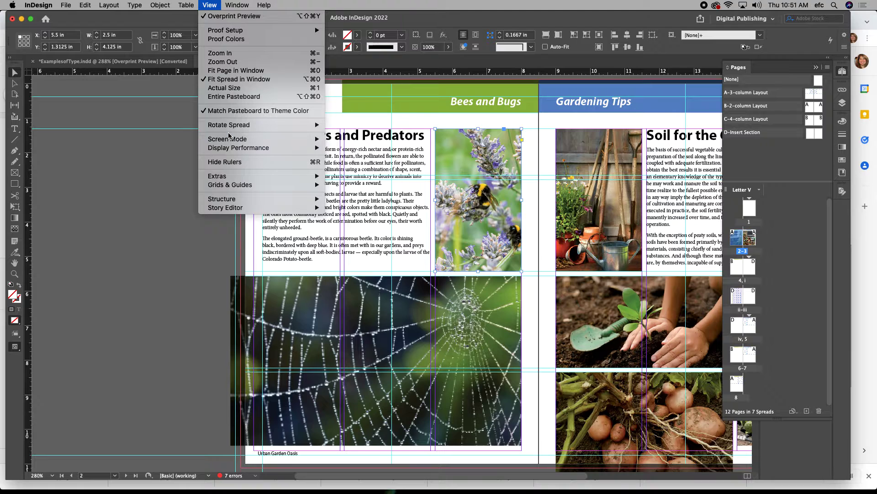
mouse_move(251, 179)
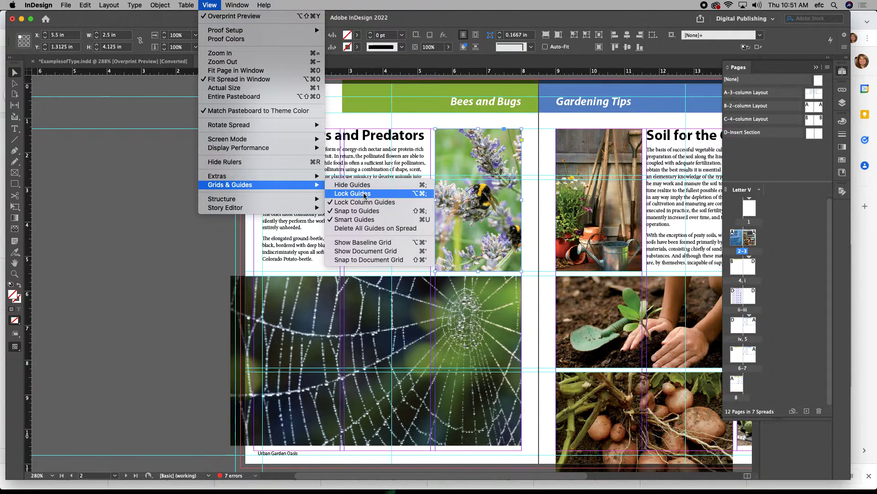
left_click(347, 196)
left_click(222, 131)
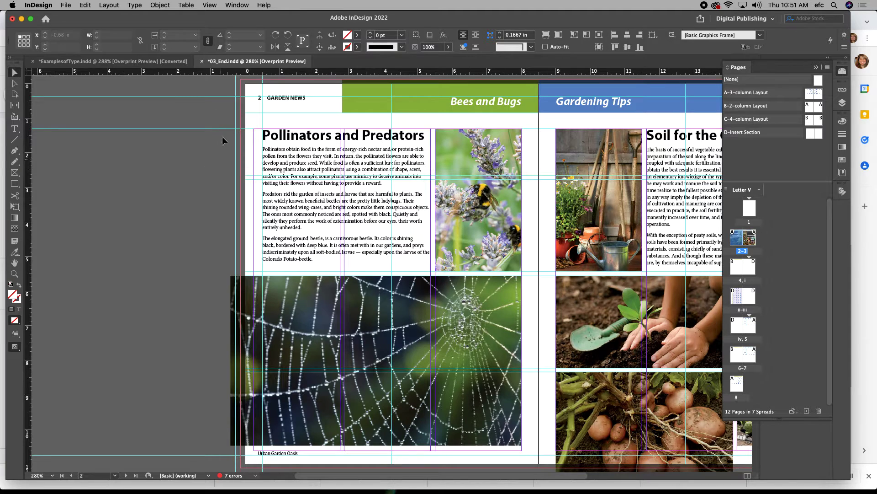
Preview spread 2-3 without guides and frame edges, and return to the view with guides
left_click_drag(211, 119, 220, 164)
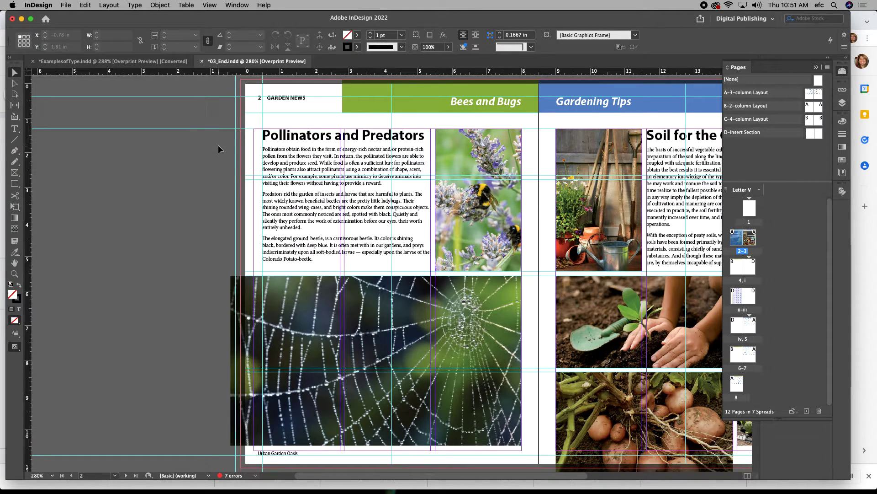
key("w")
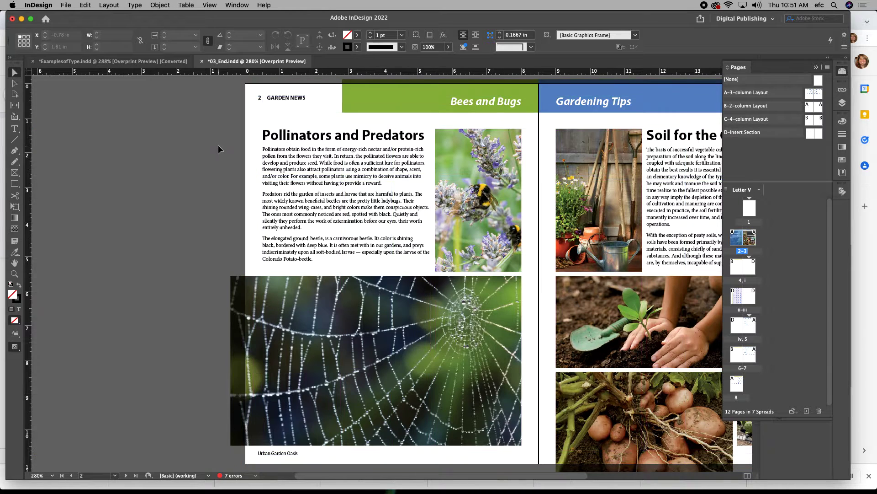
key("w")
key("w")
key("w")
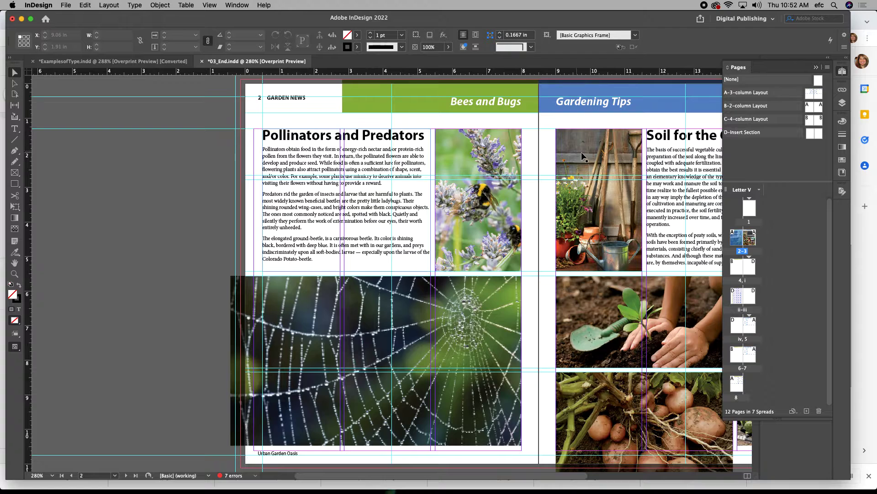
Inspect the A-3-column Layout parent and its primary text frame, and view the columns of the C-4-column Layout parent
double_click(811, 93)
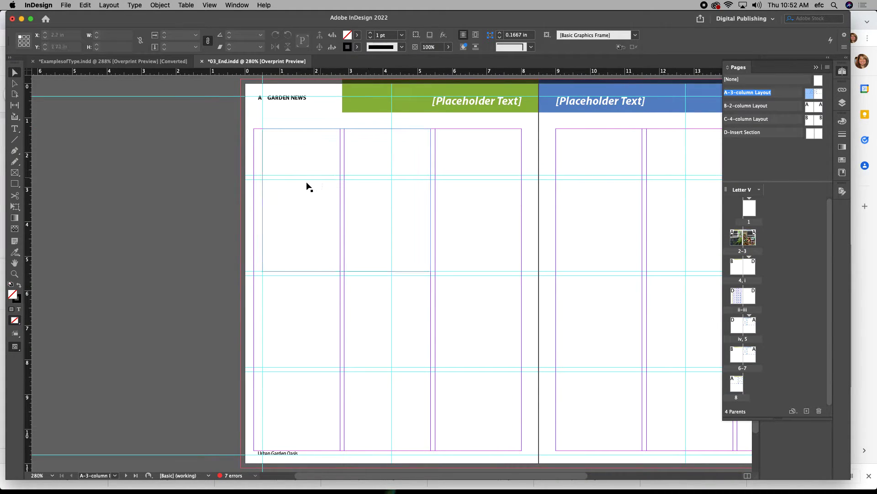
left_click(268, 183)
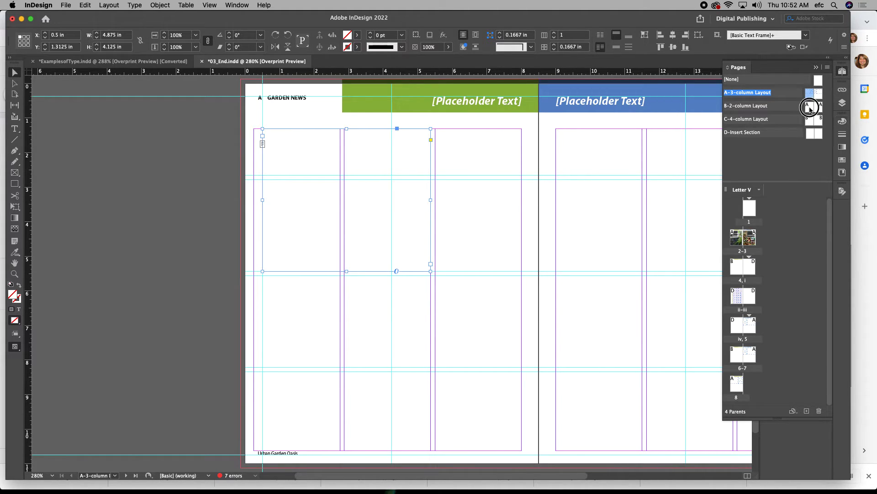
left_click_drag(808, 107, 811, 124)
double_click(811, 123)
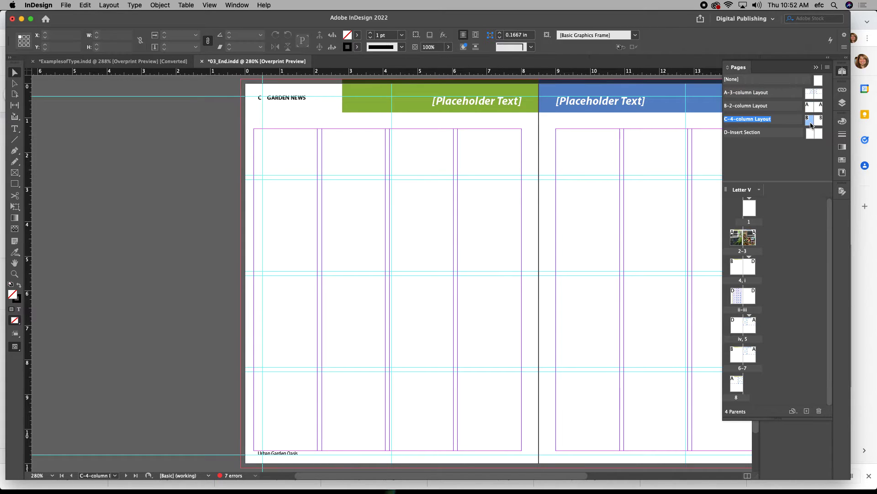
Return to page 3 of spread 2-3 and select the Soil for the Garden text frame
double_click(737, 239)
double_click(753, 238)
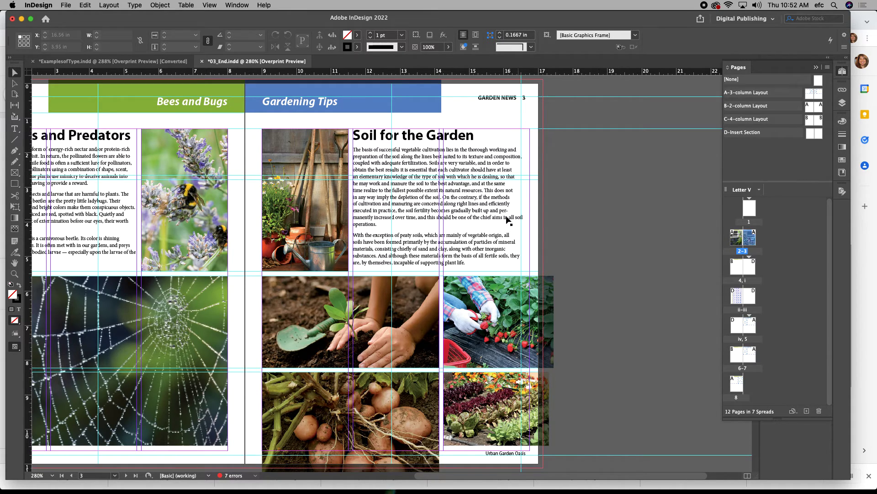
left_click(509, 219)
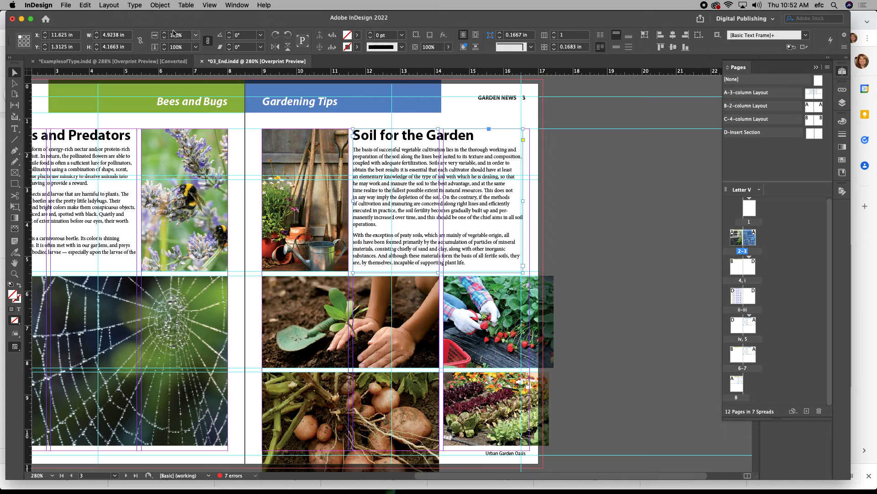